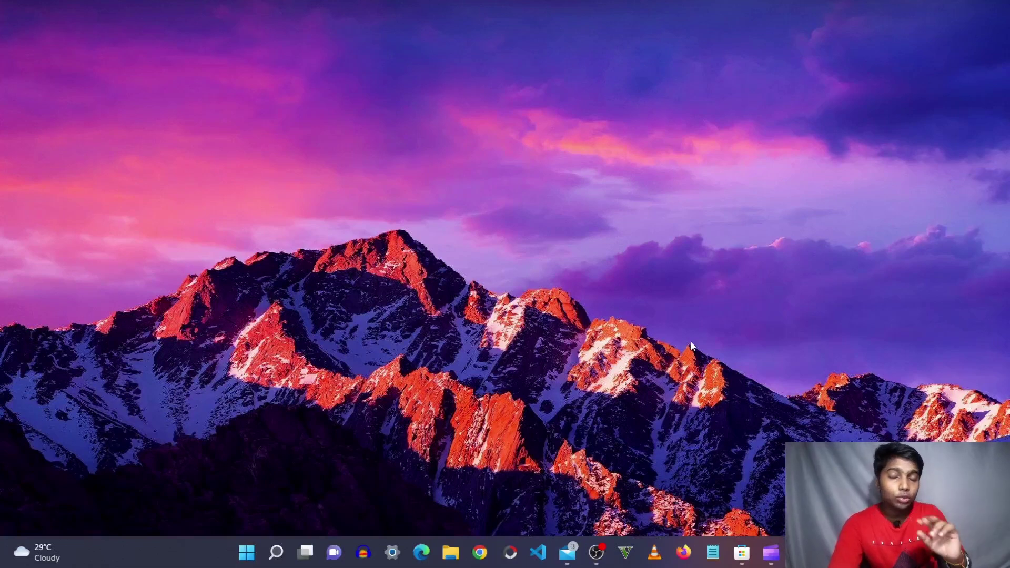
Step: Search the Microsoft Store for clipchamp using the recent search entry
click(741, 552)
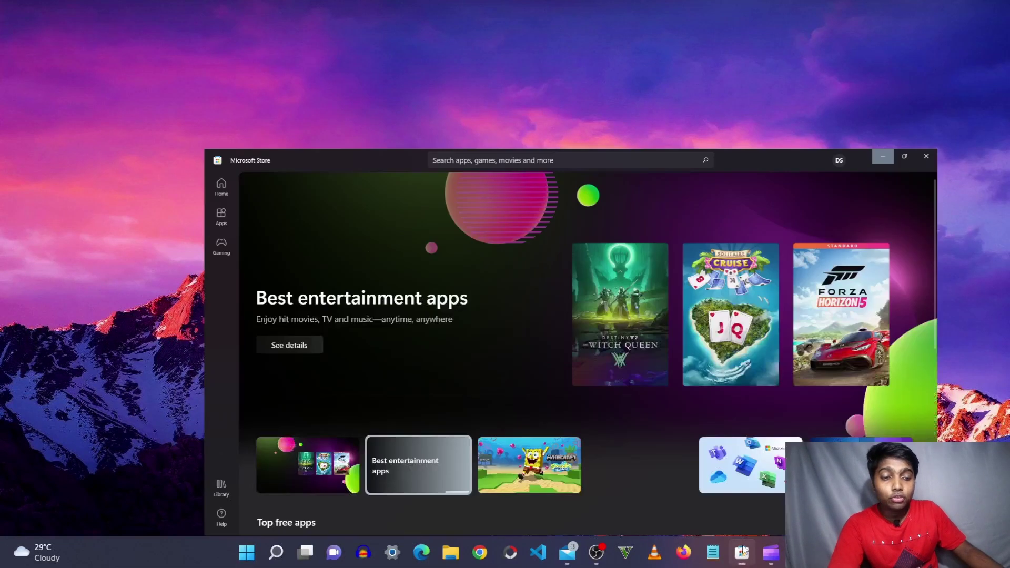
click(391, 18)
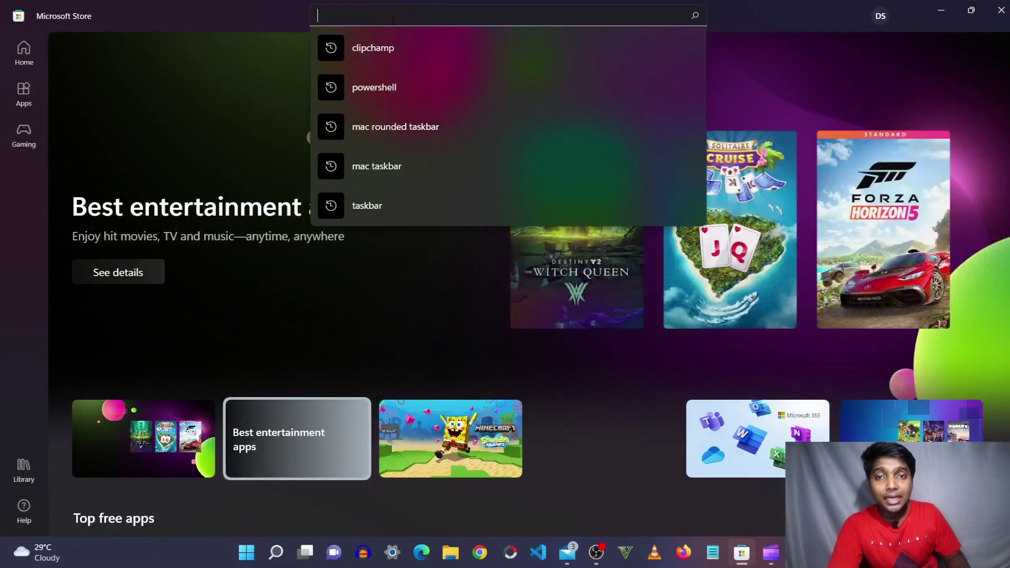
click(406, 44)
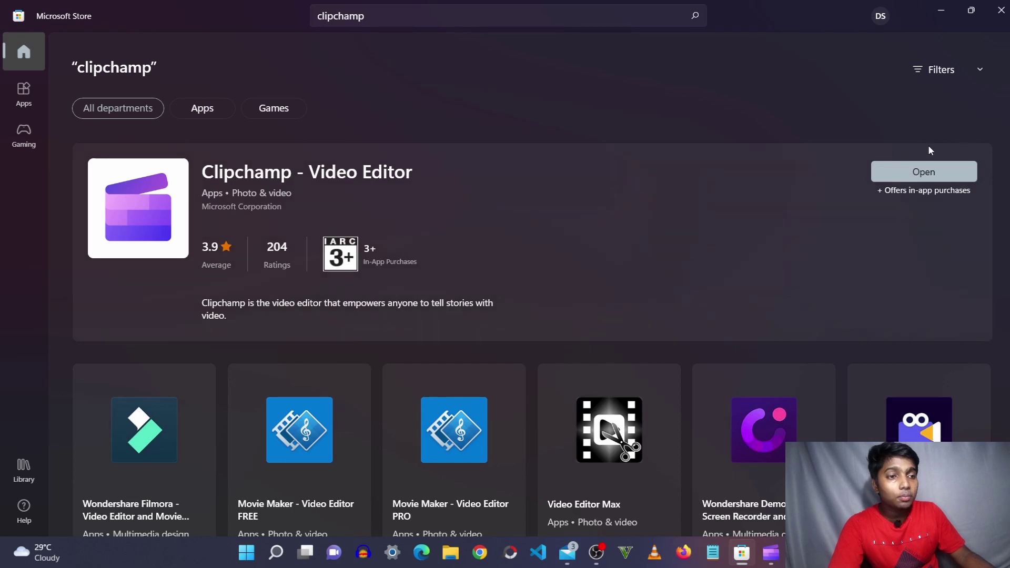
click(924, 174)
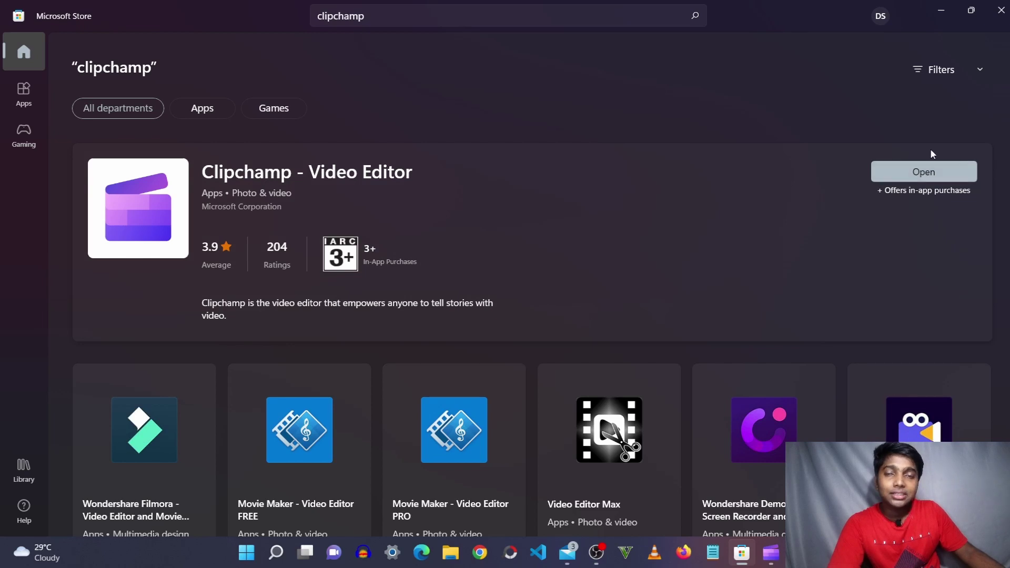
Step: Search the web for clipchamp in Chrome, with the store window out of the way
click(940, 11)
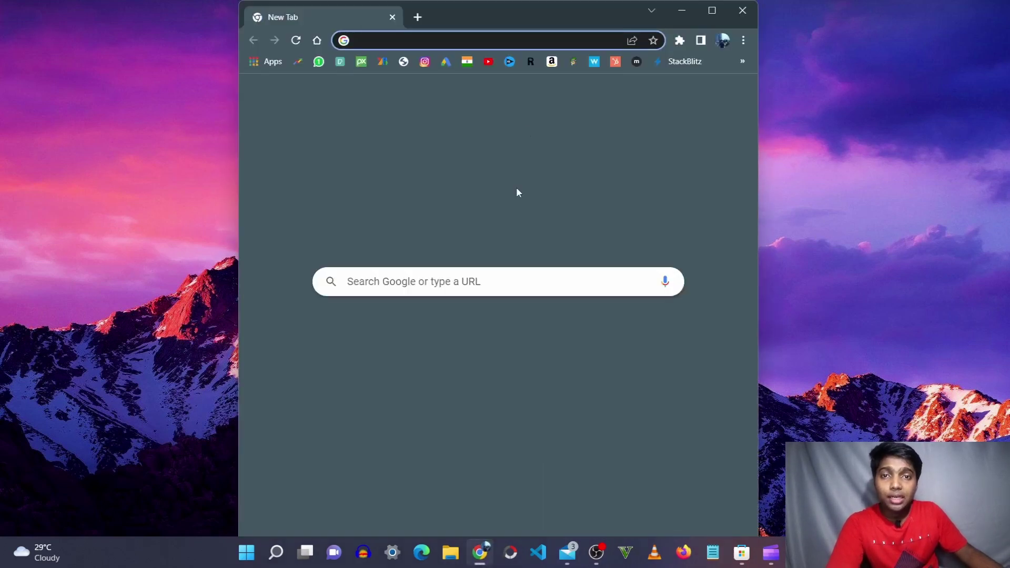
click(522, 34)
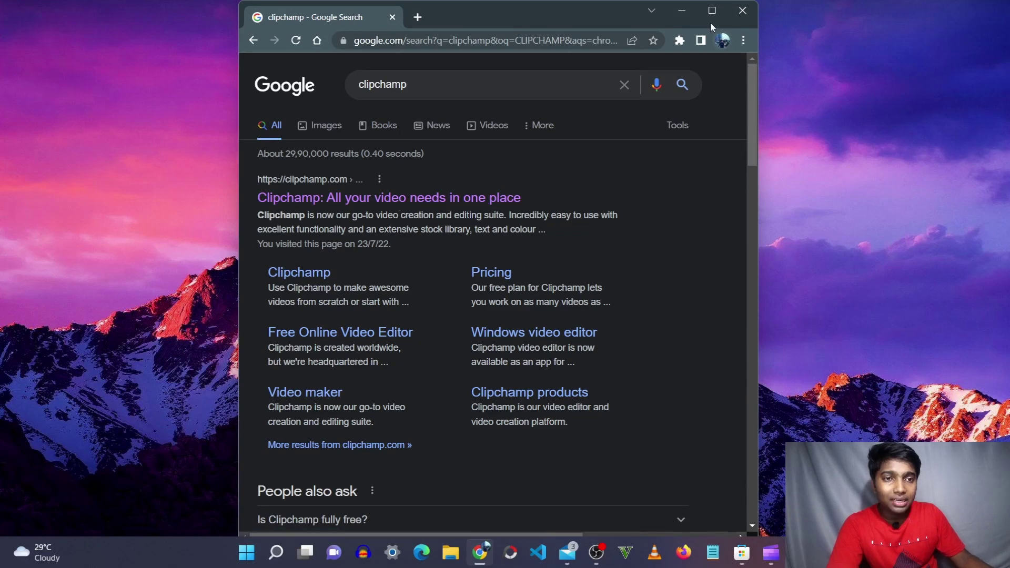
click(682, 11)
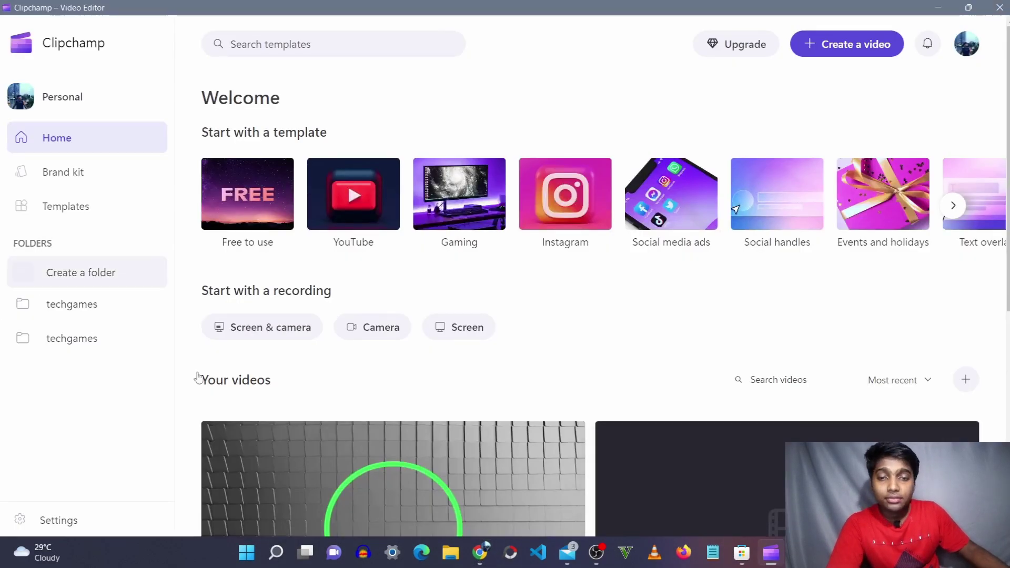
Step: Return to the Microsoft Store and open the Clipchamp - Video Editor app at its home page
click(741, 552)
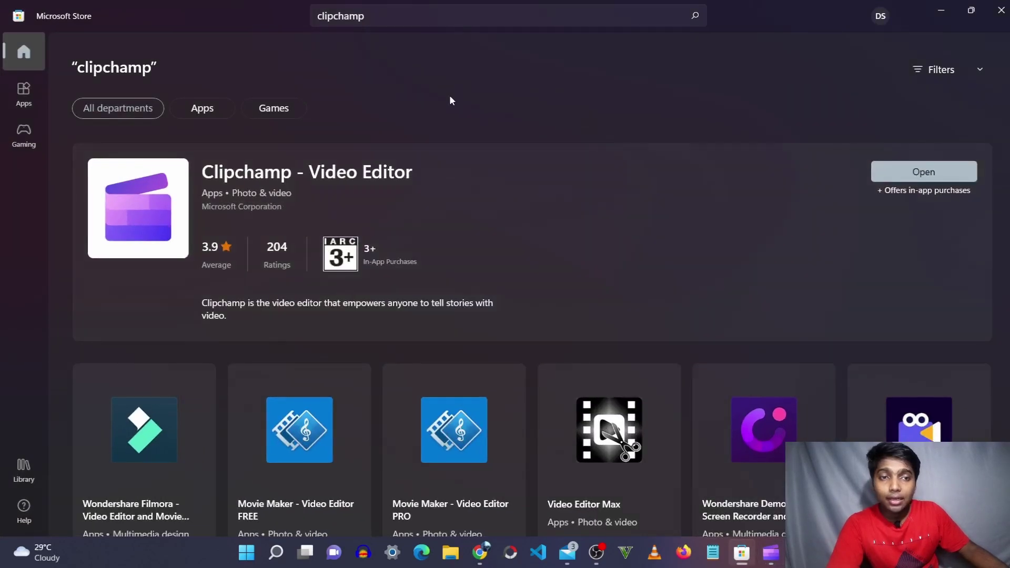
click(922, 174)
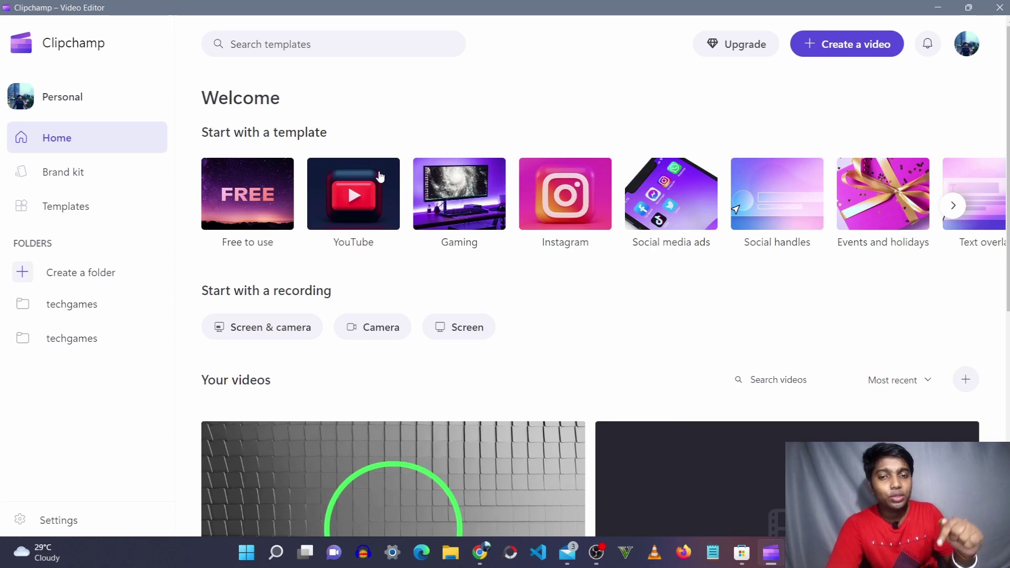
scroll(255, 154, down, 2)
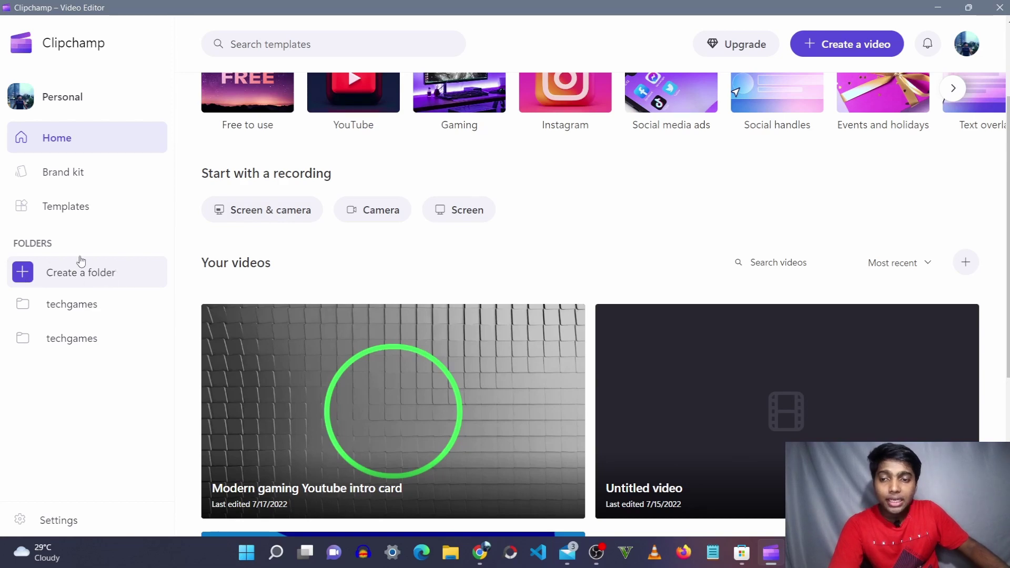
Step: Create a folder named with the owner's first name and start a new video in it
click(153, 272)
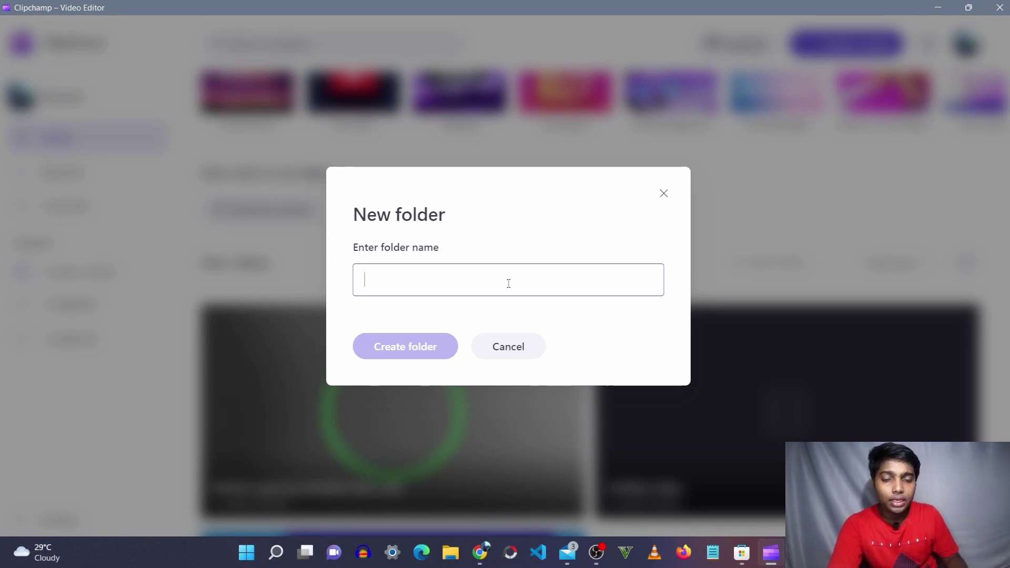
click(509, 283)
text(Dhiraj)
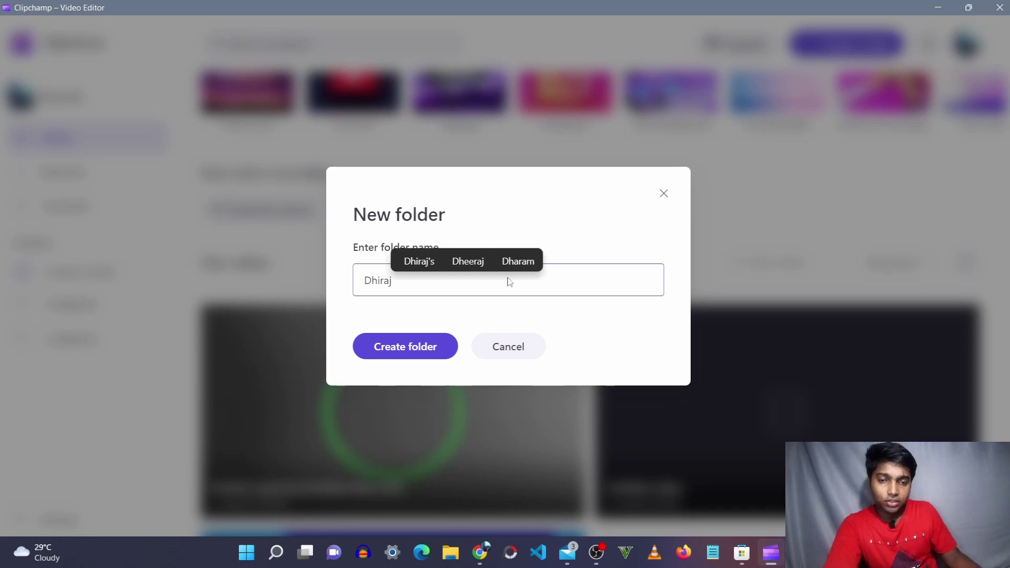
click(409, 345)
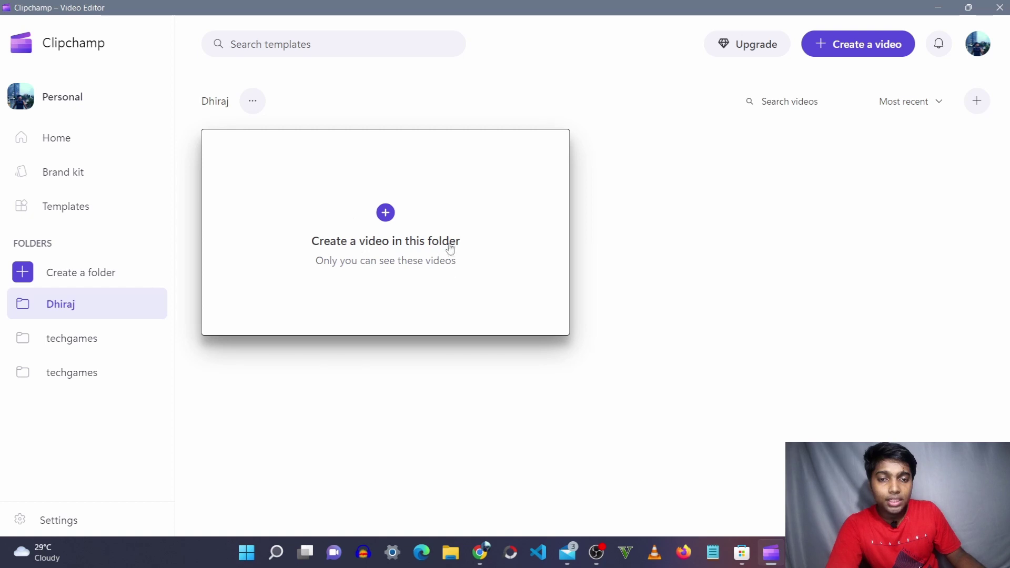
click(387, 216)
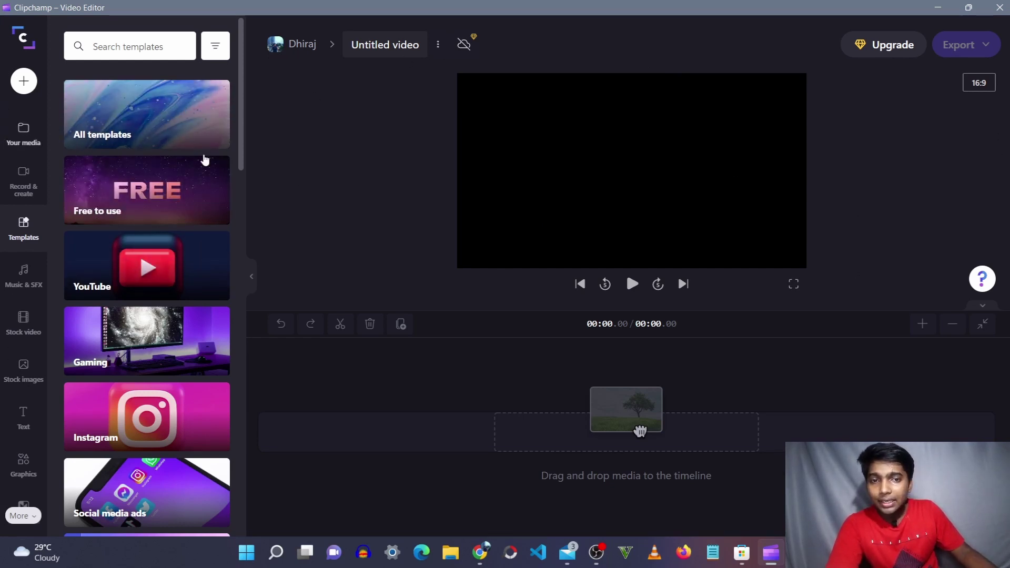
click(22, 132)
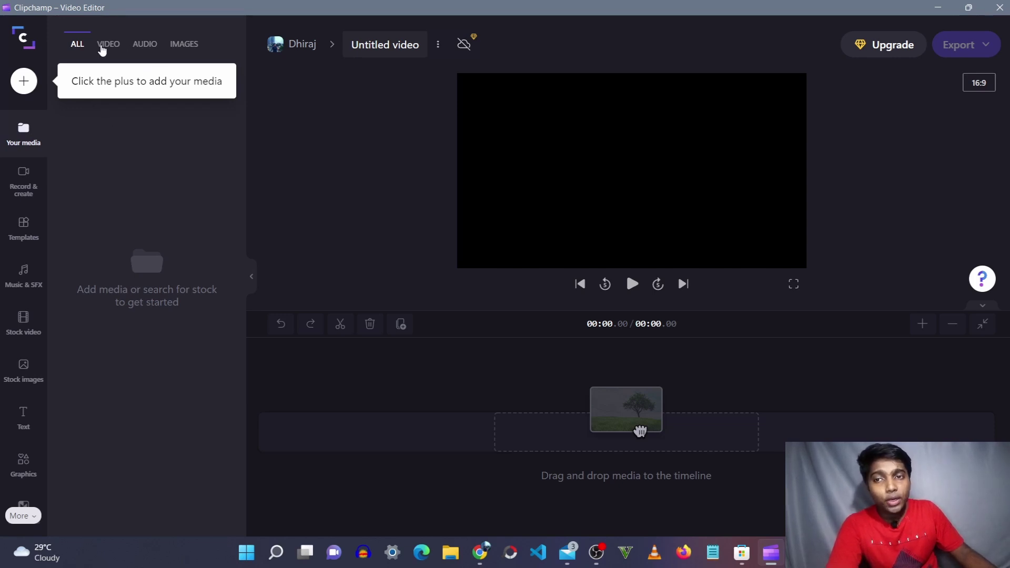
right_click(145, 125)
click(136, 117)
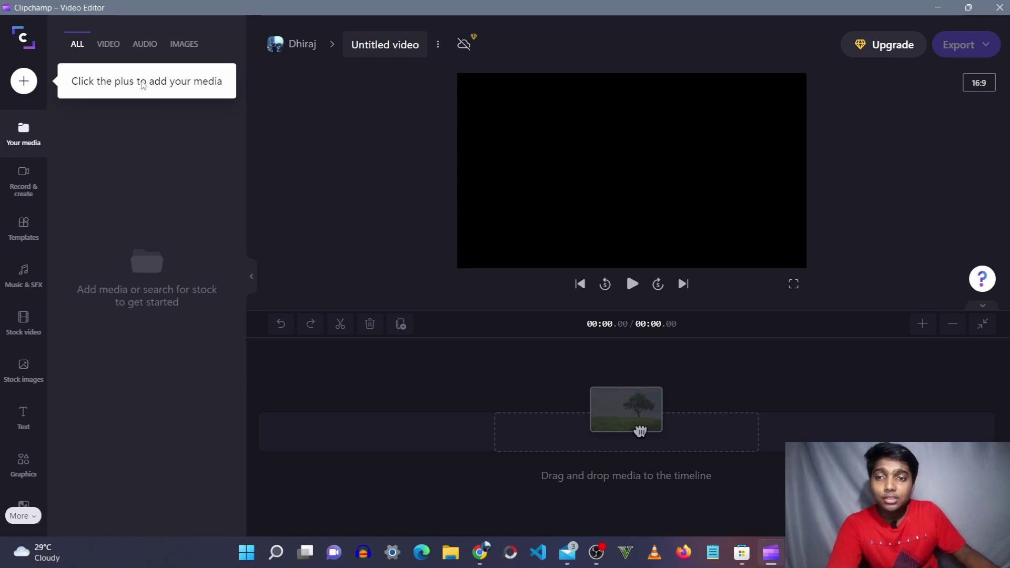
click(22, 84)
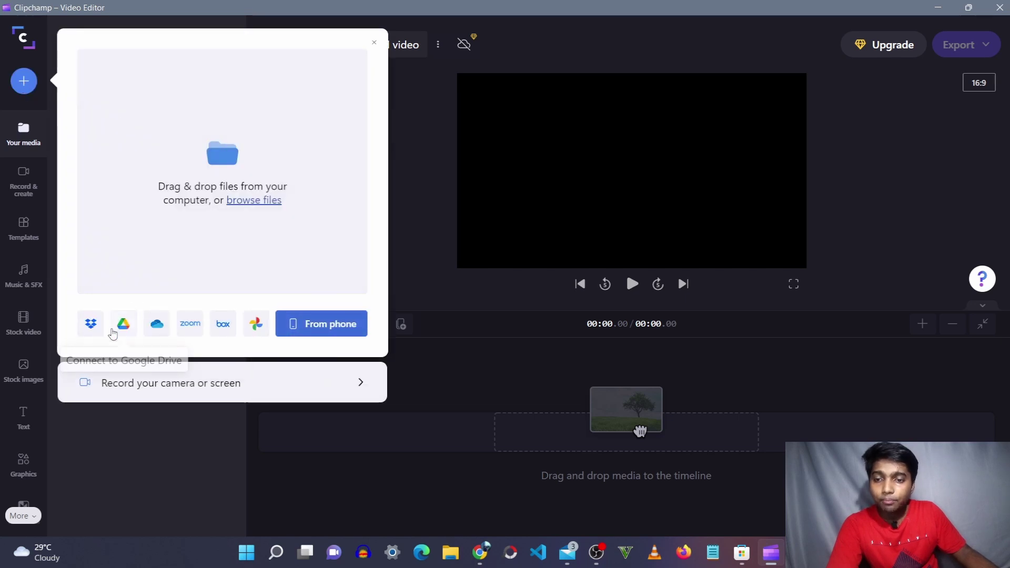
click(250, 202)
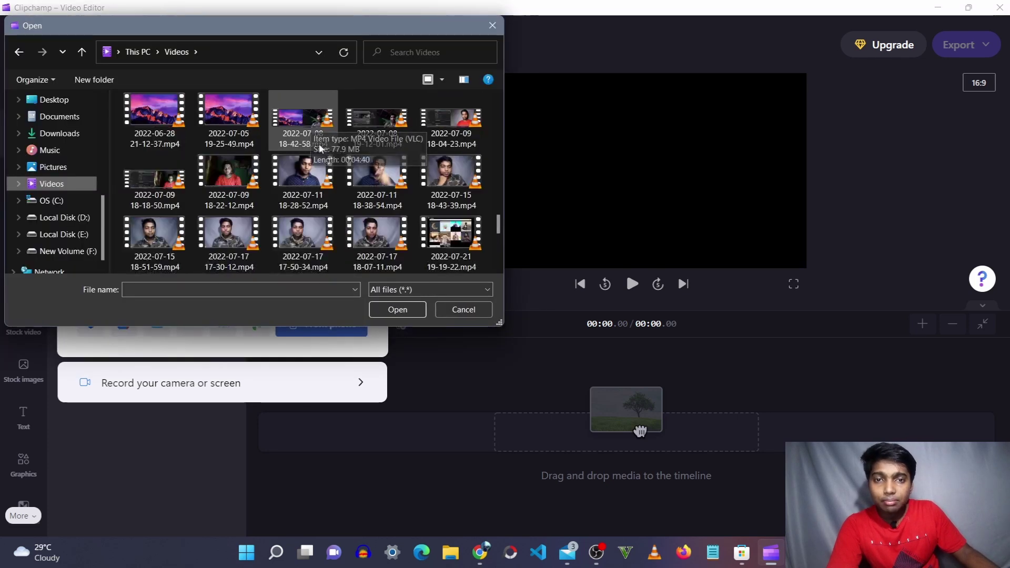
double_click(302, 179)
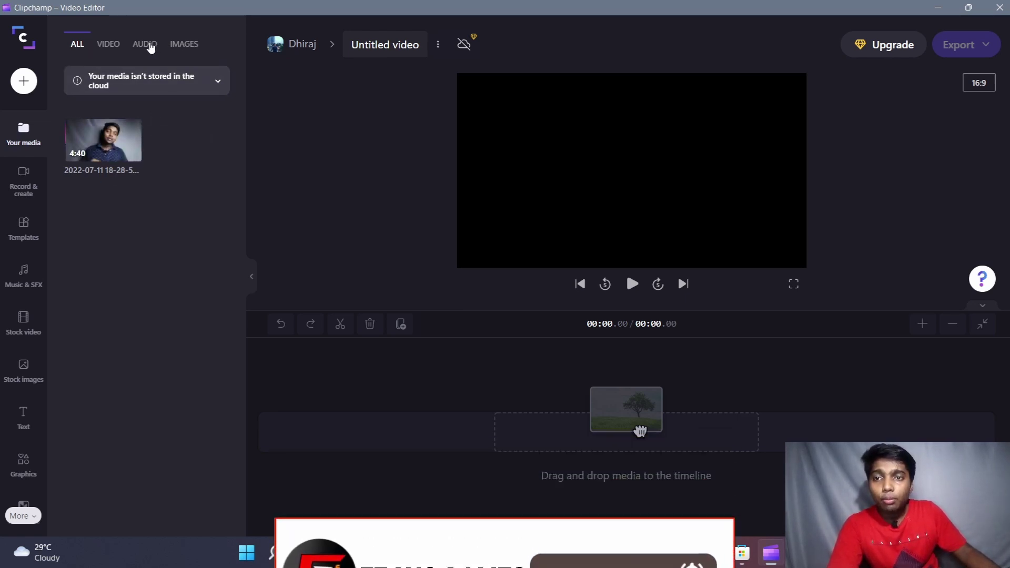
Step: Check the project's media filtered by images and by audio, and return to the full list
click(181, 44)
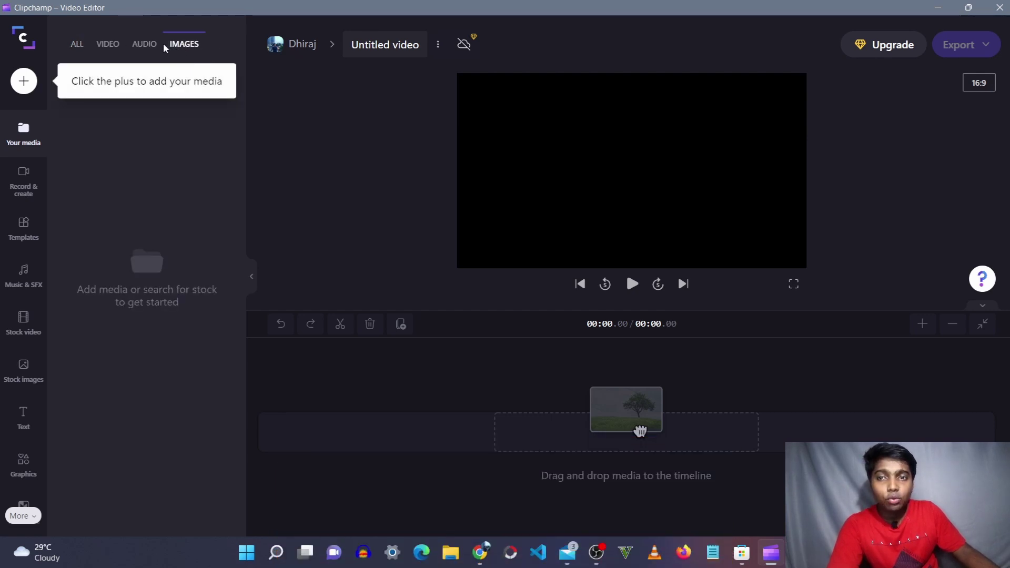
click(145, 46)
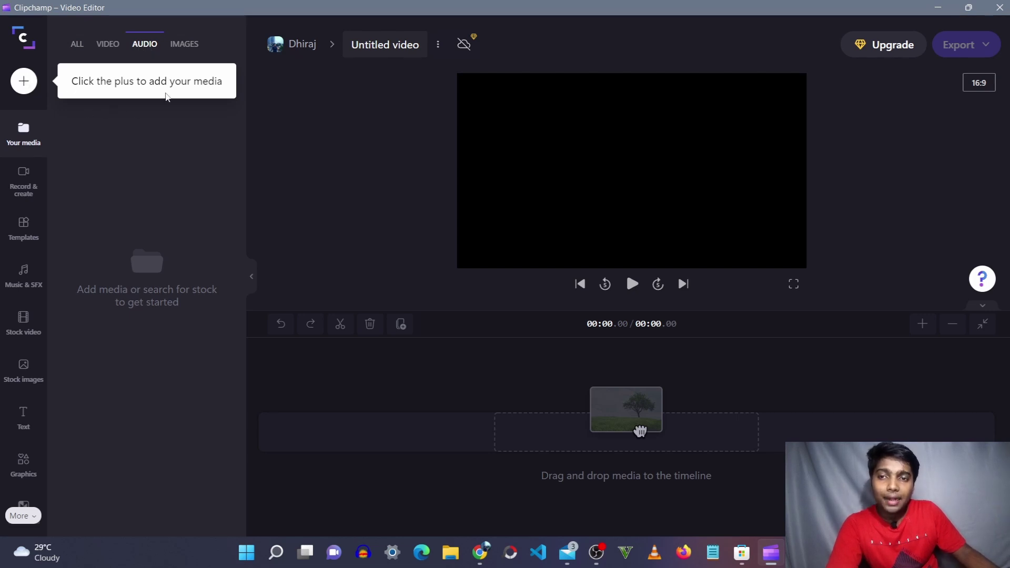
click(77, 44)
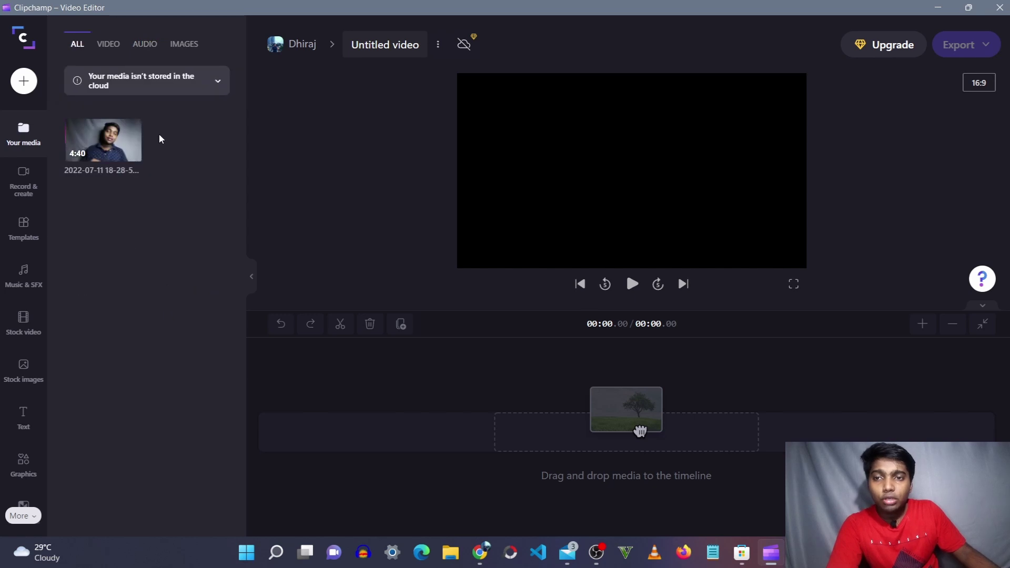
Step: Import the image directx-12-ultimate.jpg from the Downloads folder into the project's media
click(184, 44)
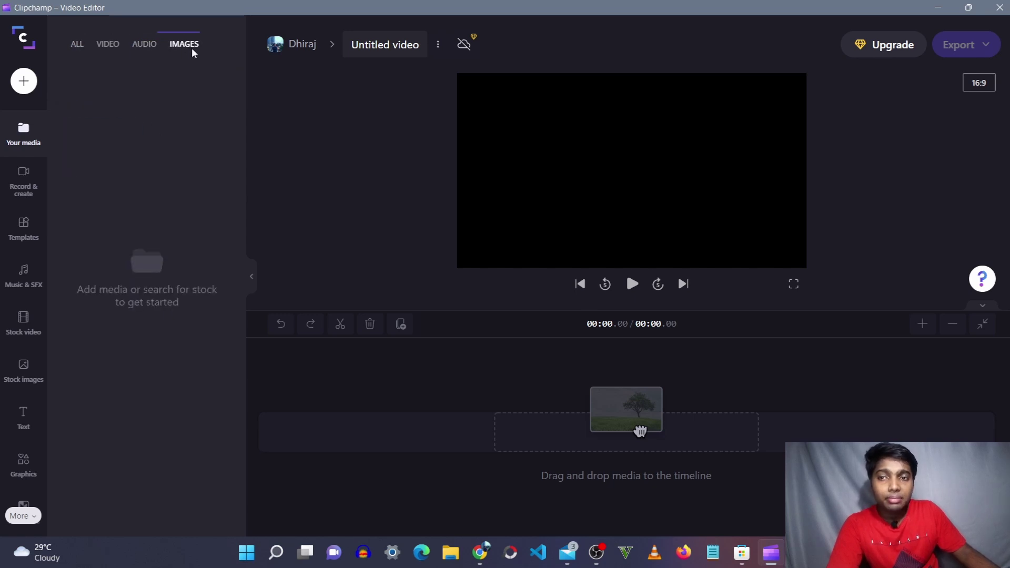
click(25, 80)
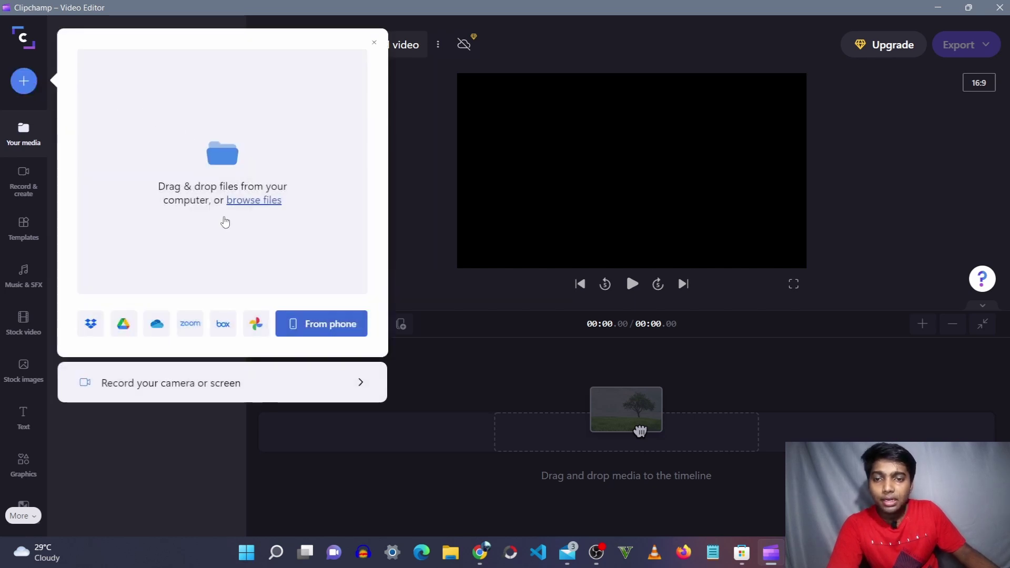
click(291, 216)
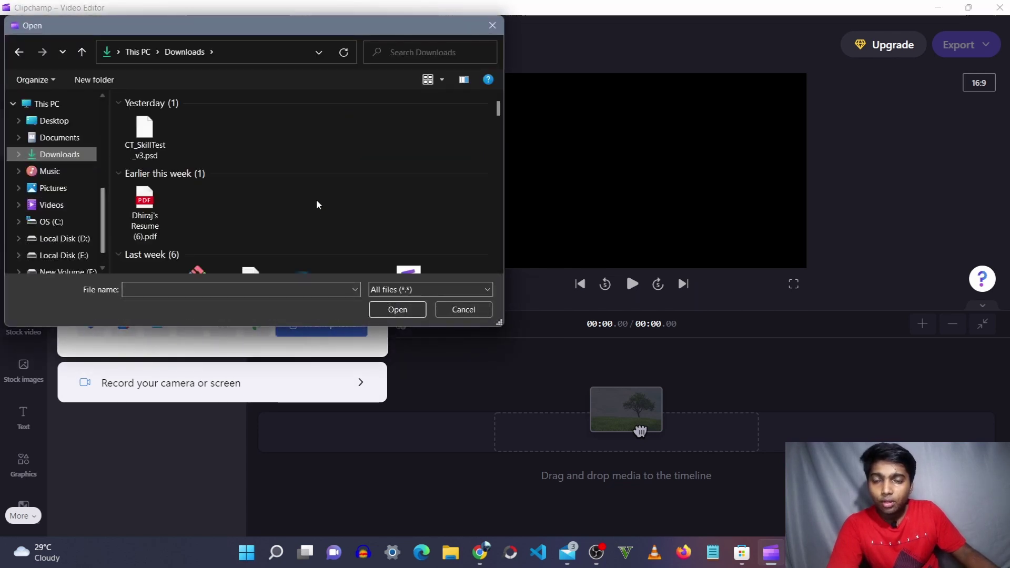
scroll(390, 228, down, 5)
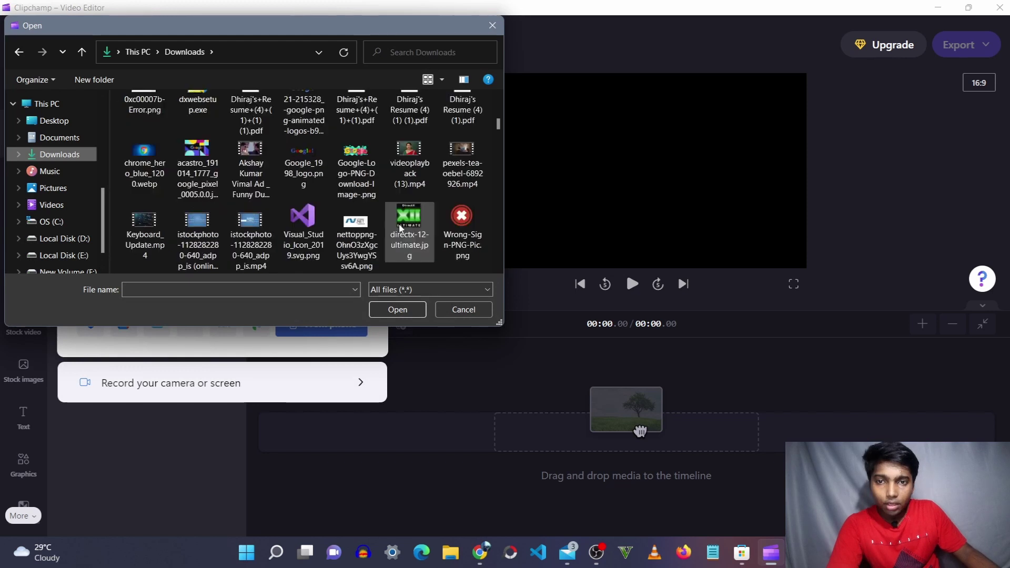
double_click(409, 212)
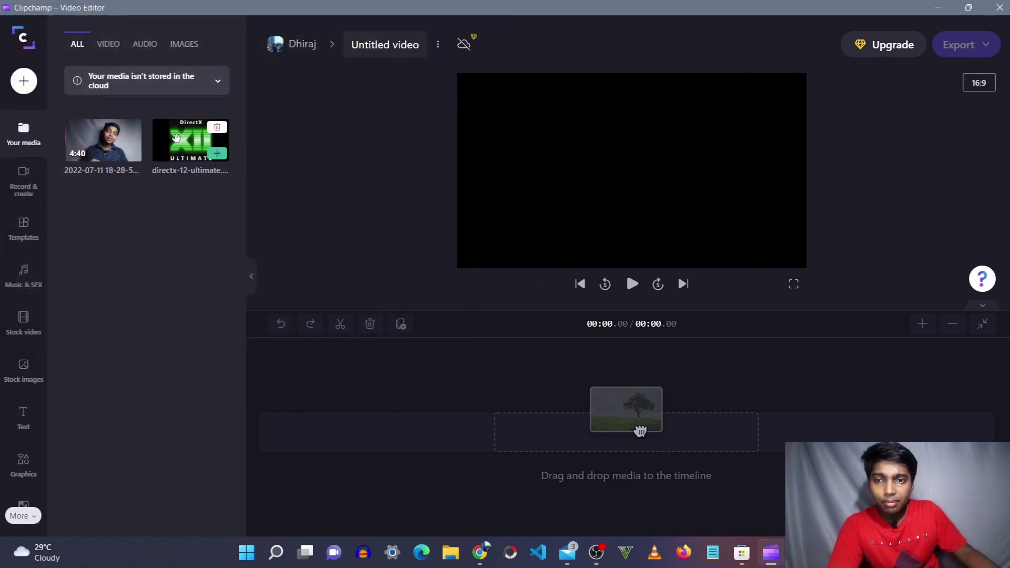
Step: Look through the recording options, templates, music and sound effects, and stock videos
click(24, 179)
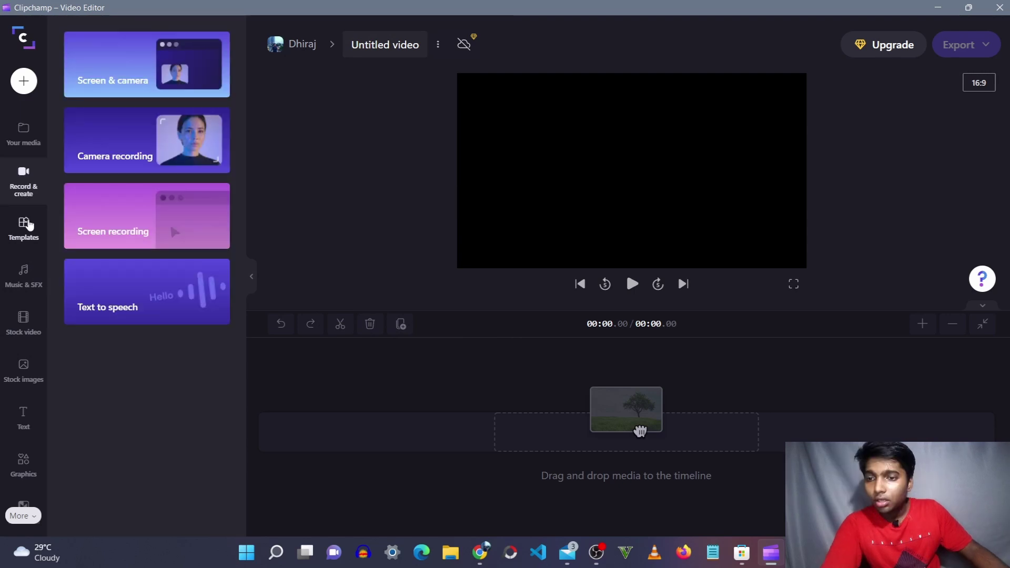
click(30, 230)
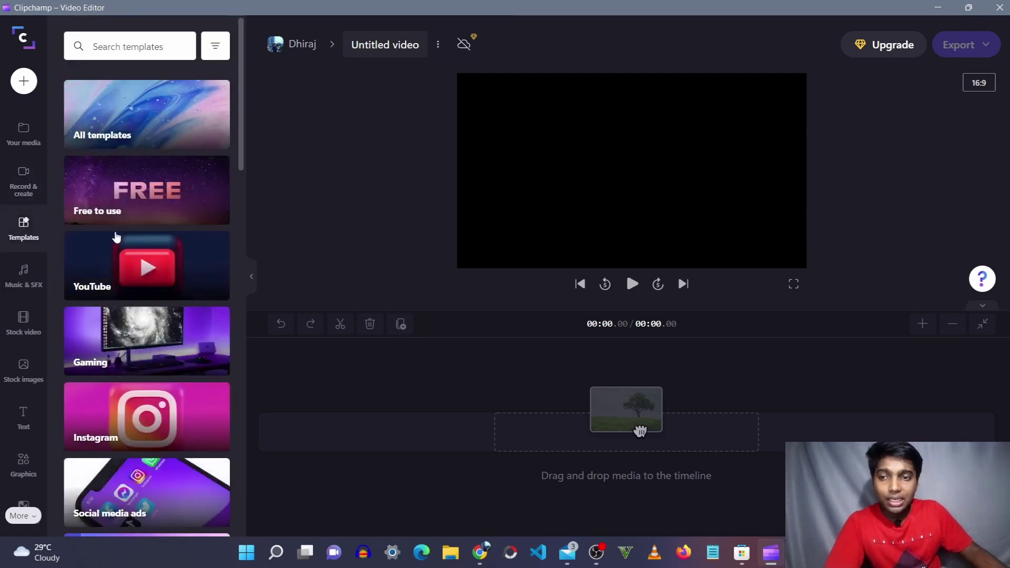
scroll(138, 224, down, 7)
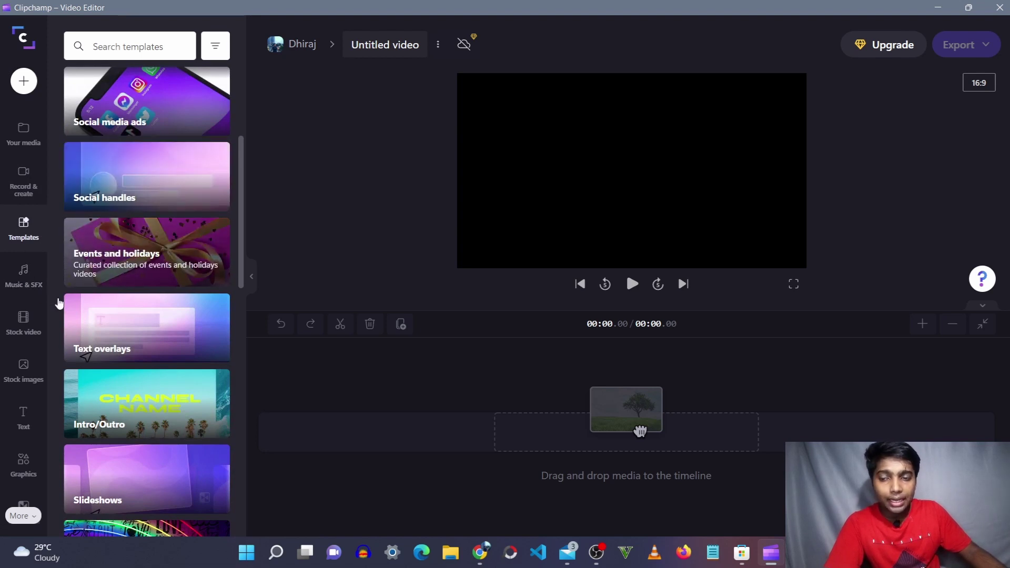
click(27, 282)
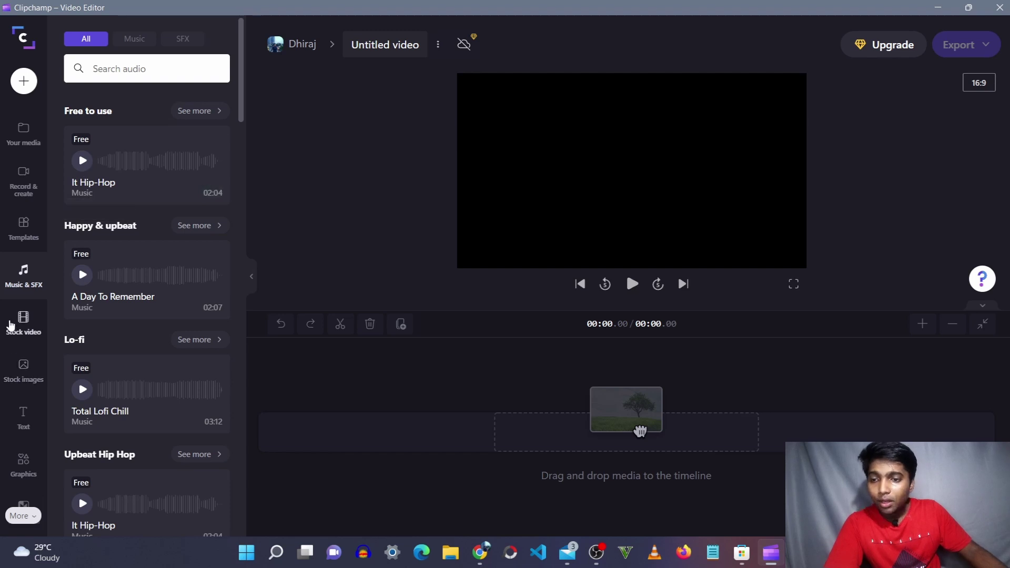
click(21, 321)
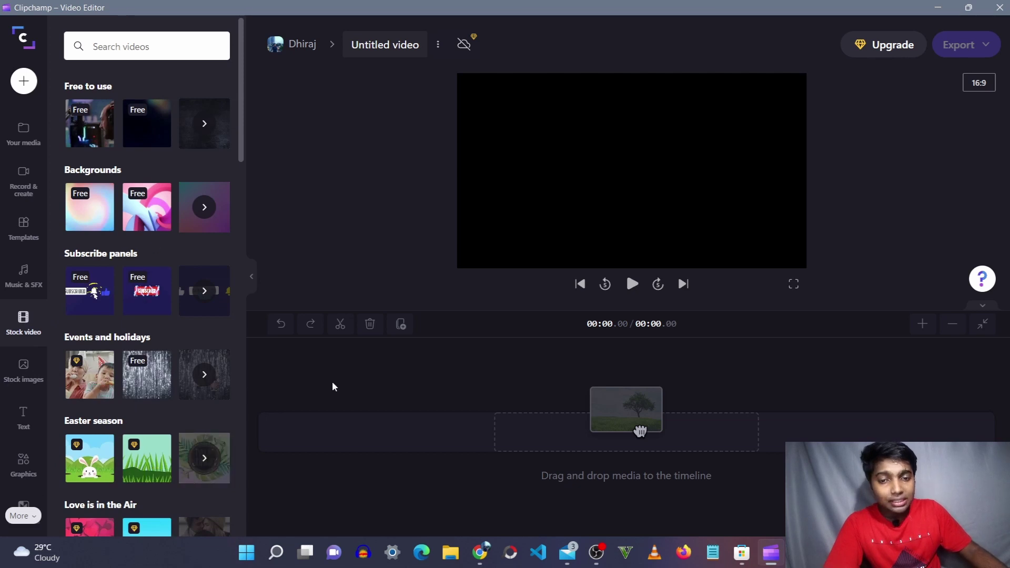
click(24, 130)
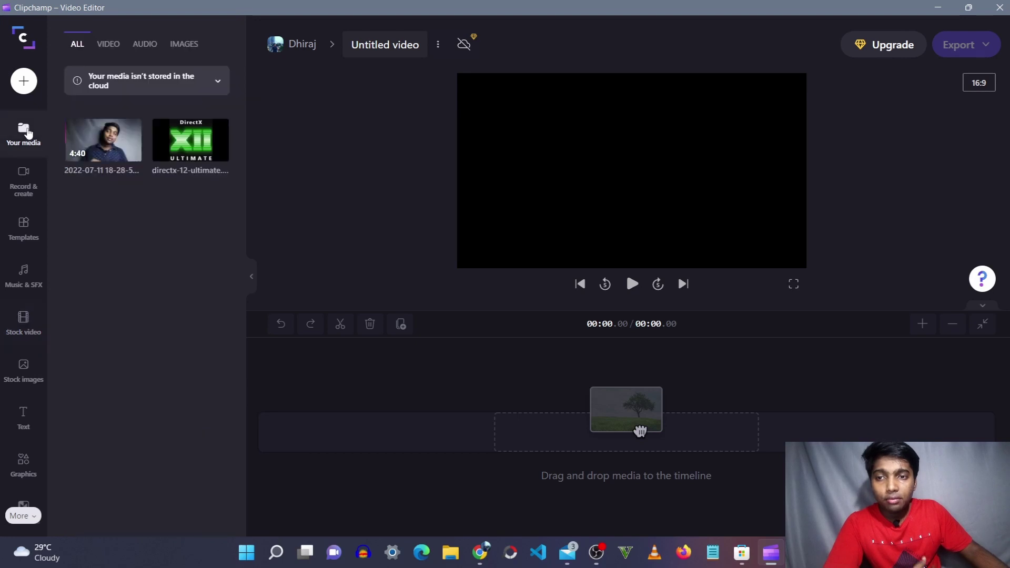
mouse_move(98, 145)
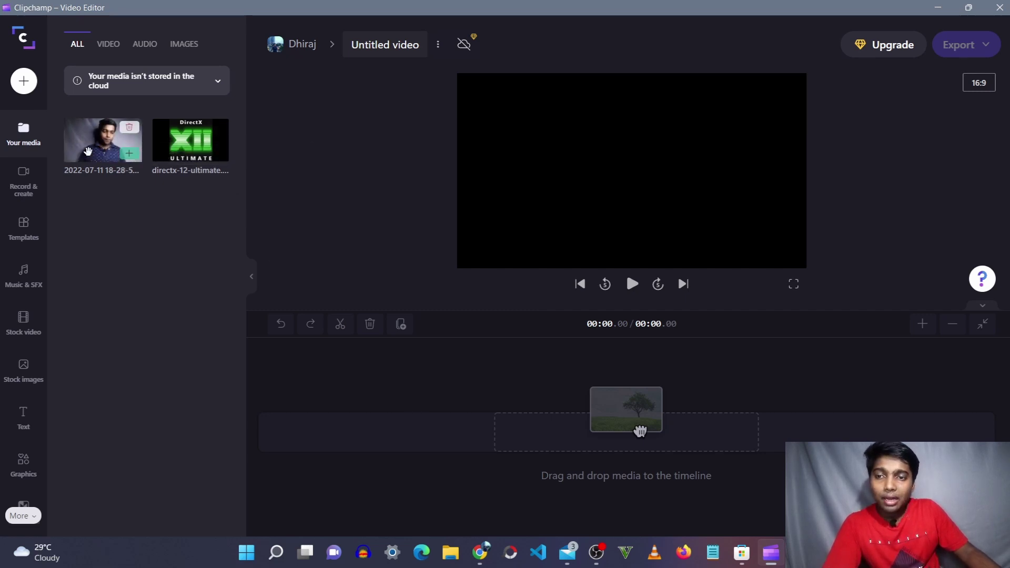
drag(88, 152, 395, 456)
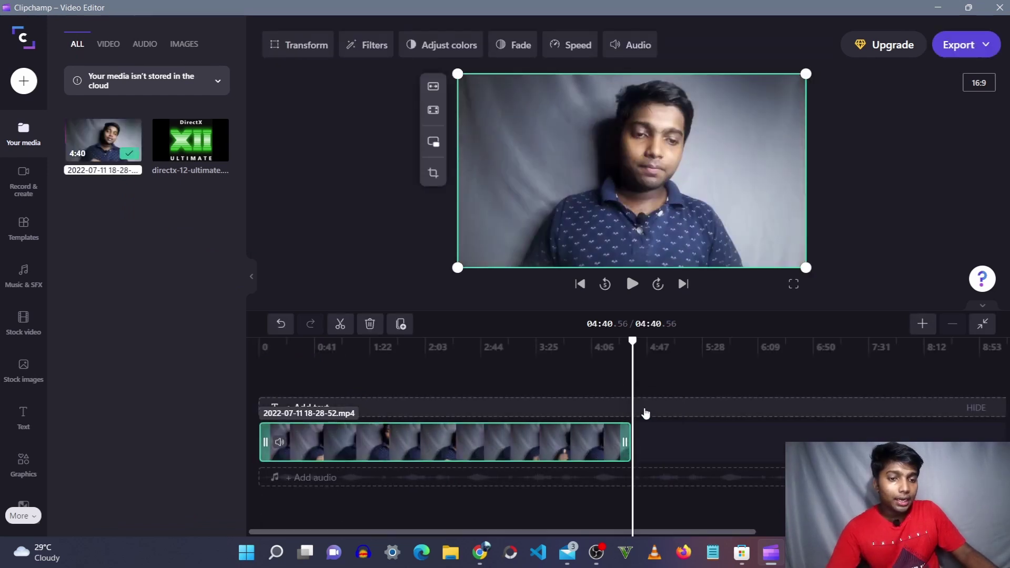
Step: Duplicate the video clip on the timeline and move the duplicate onto a separate track beneath the original, aligned to the start
right_click(593, 450)
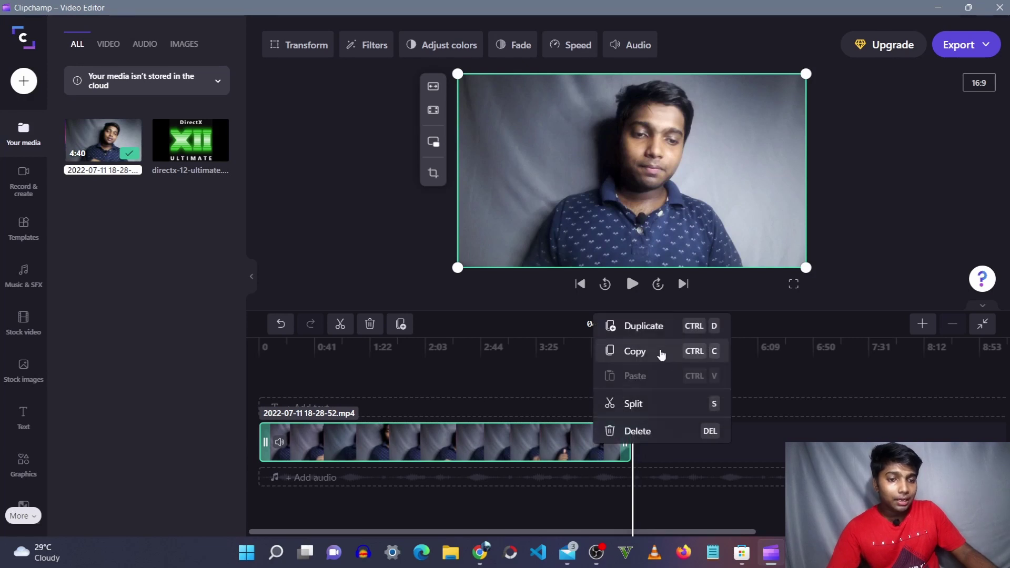
click(655, 326)
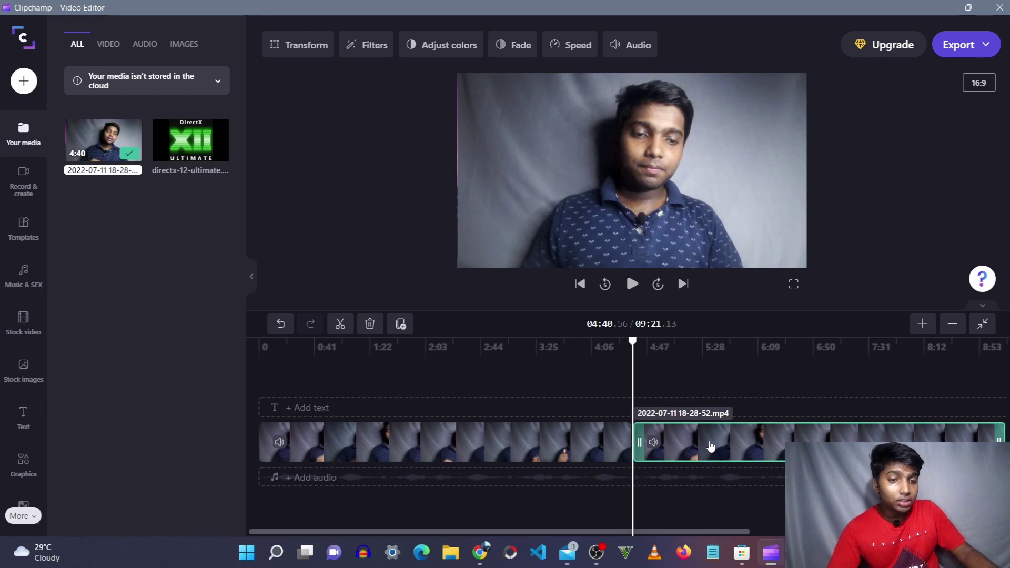
click(441, 460)
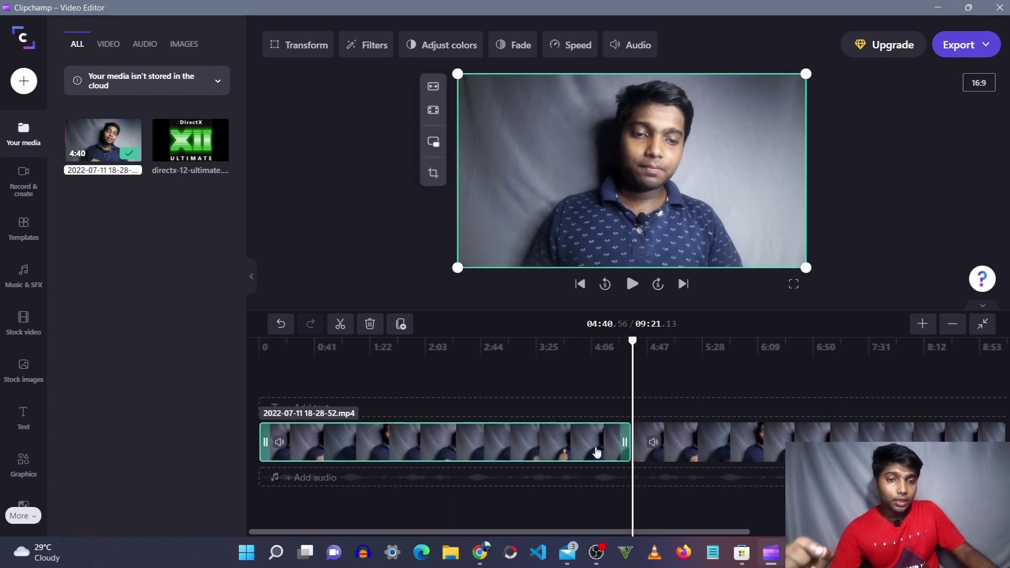
click(713, 445)
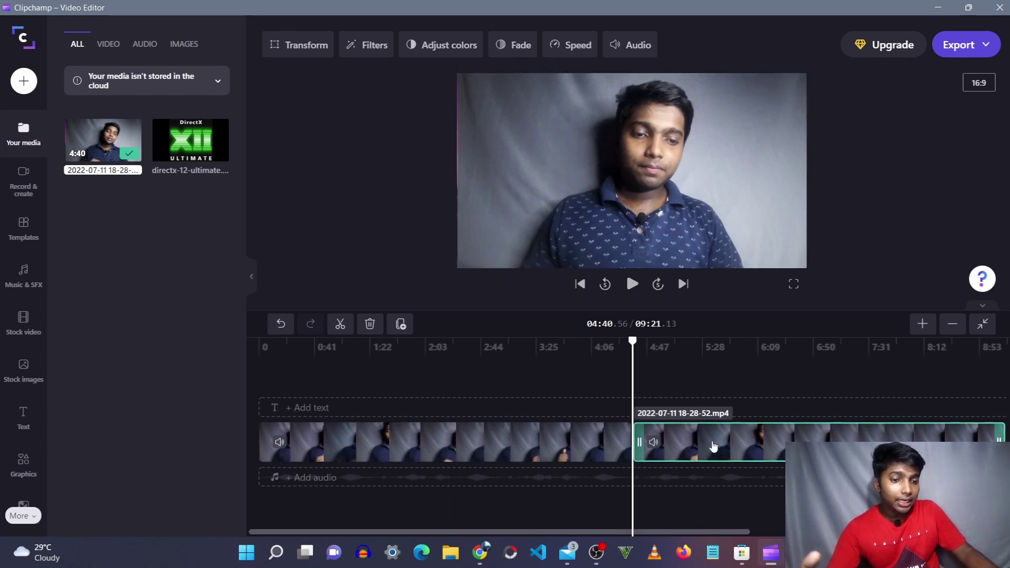
drag(712, 446, 382, 485)
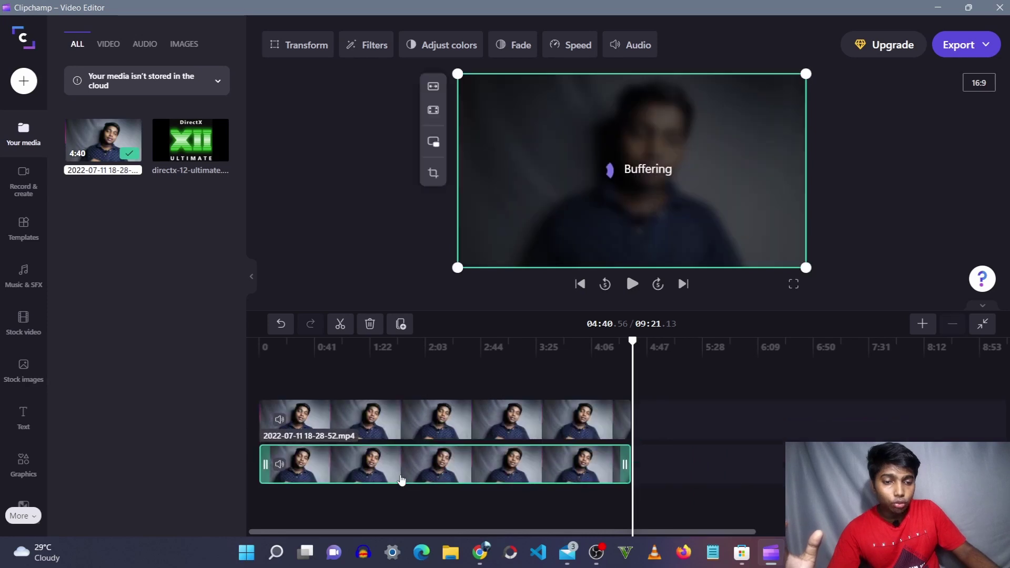
click(668, 429)
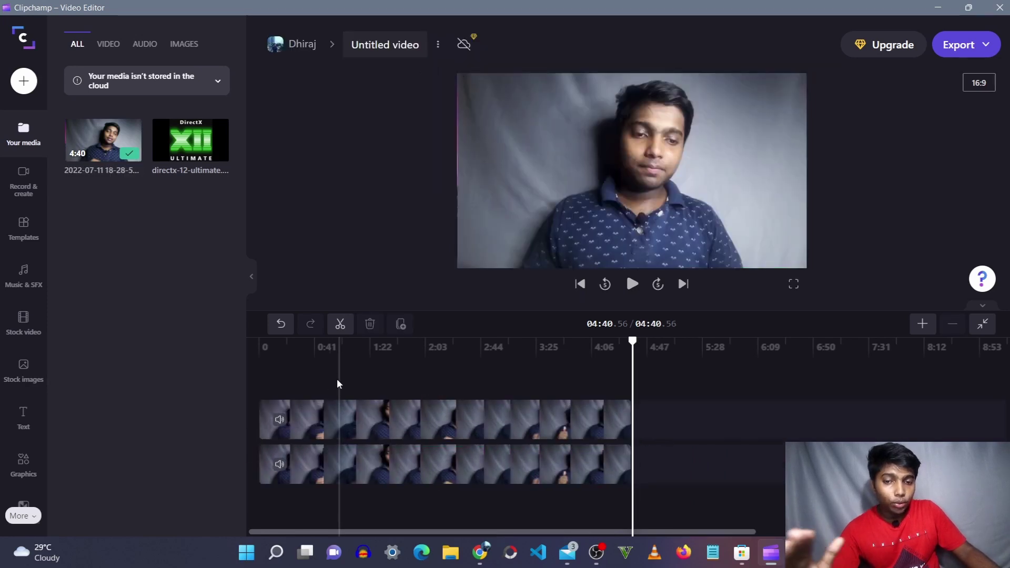
click(344, 469)
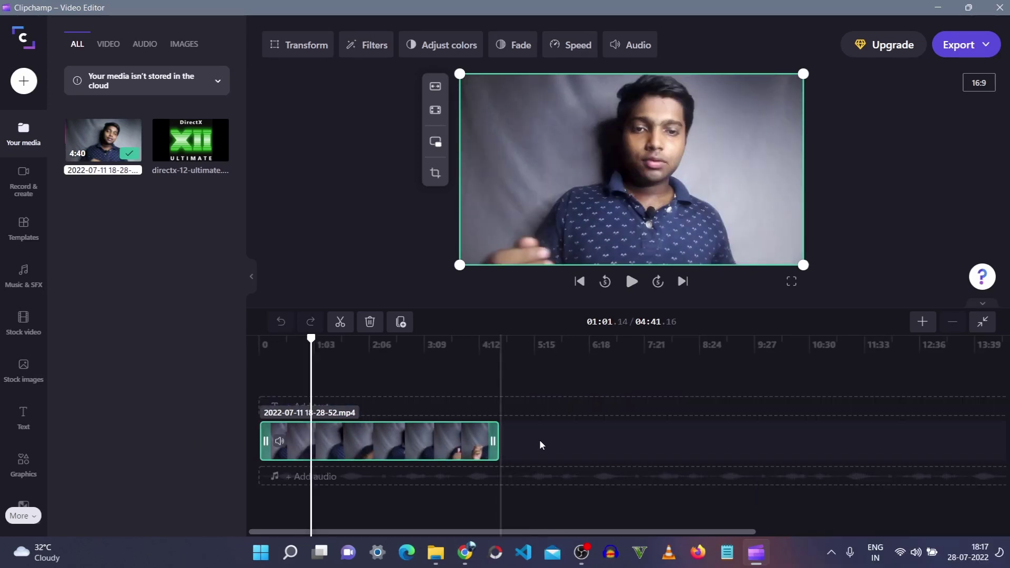
click(941, 448)
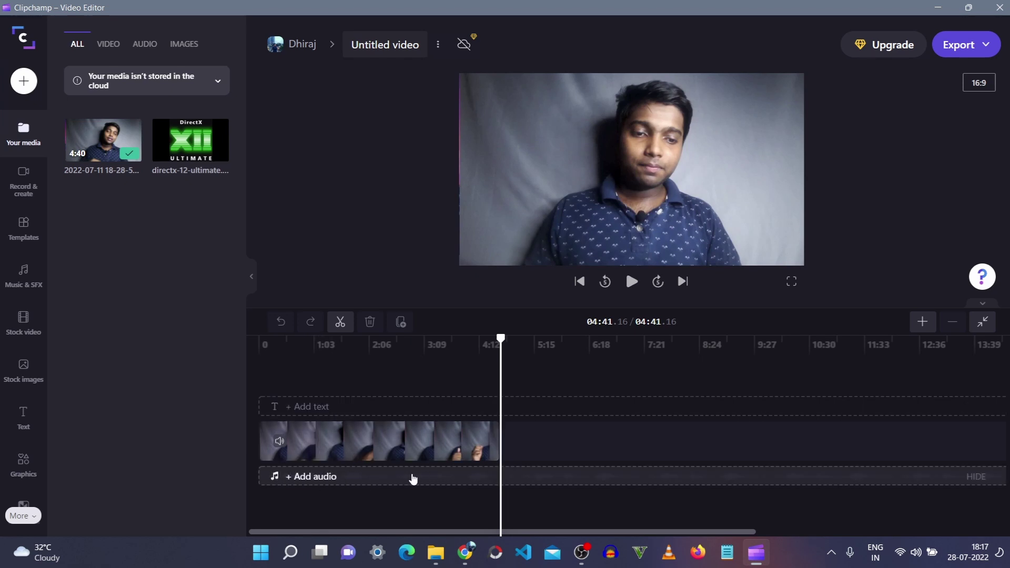
click(344, 343)
click(412, 430)
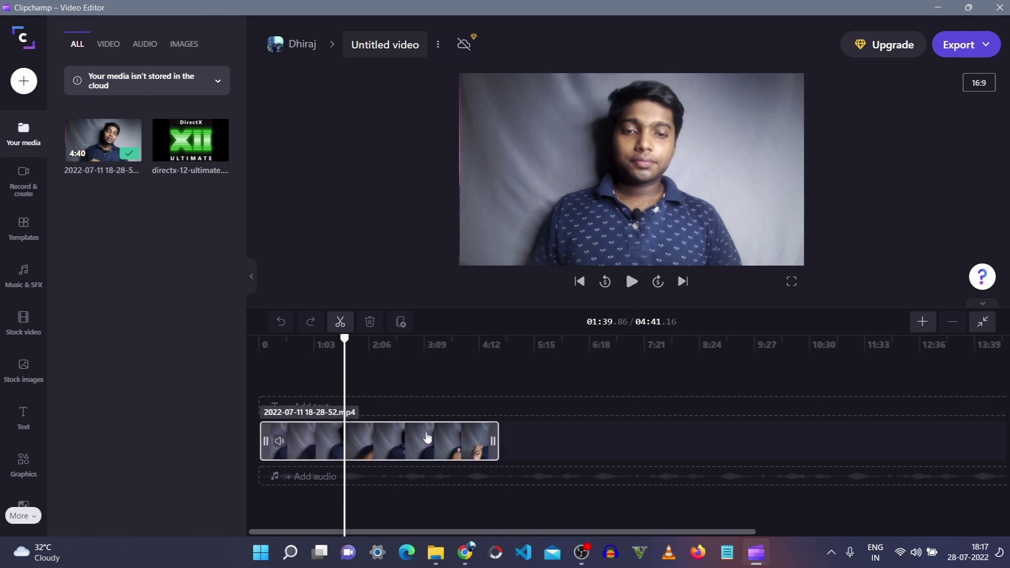
click(408, 440)
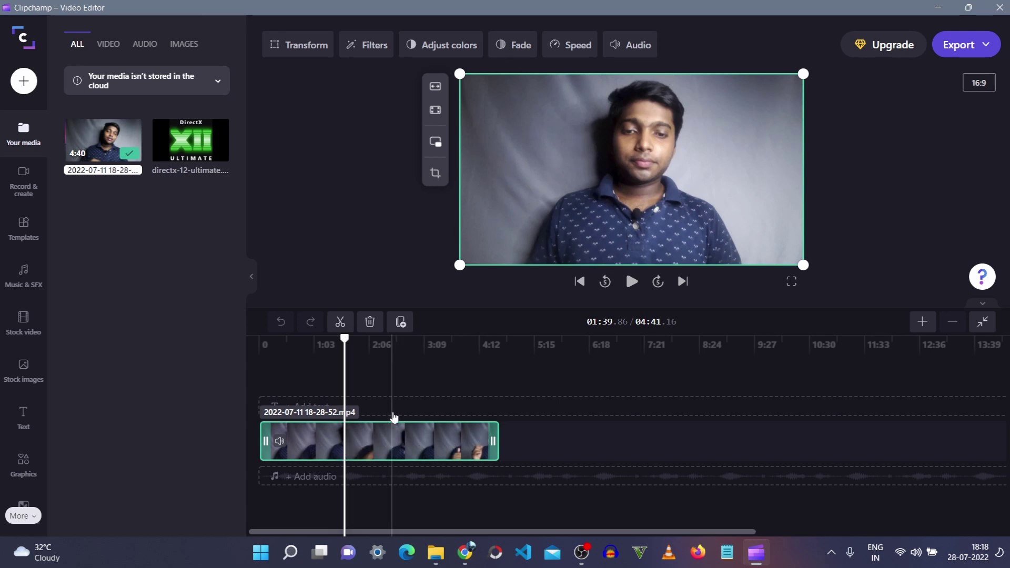
click(635, 44)
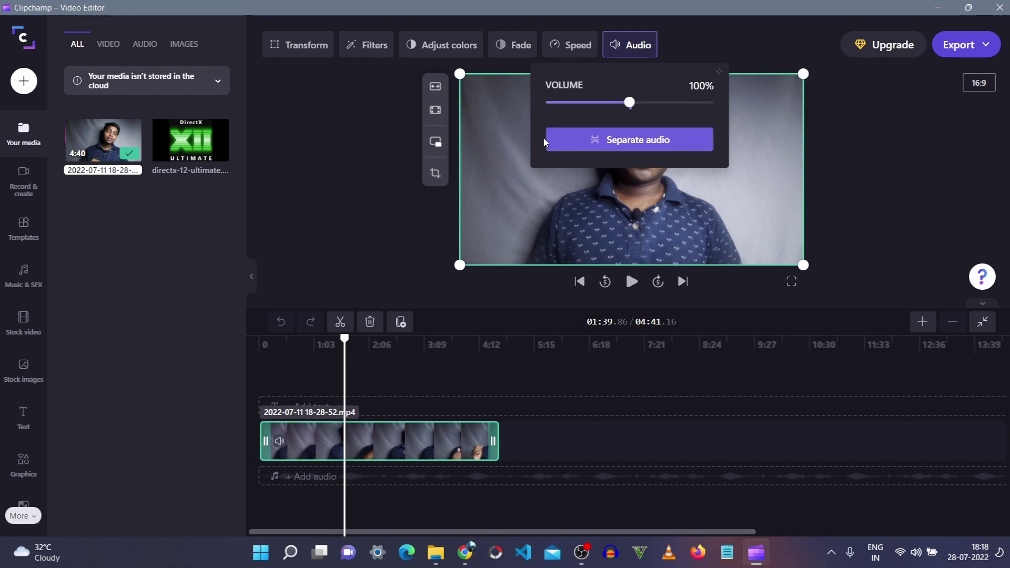
click(614, 141)
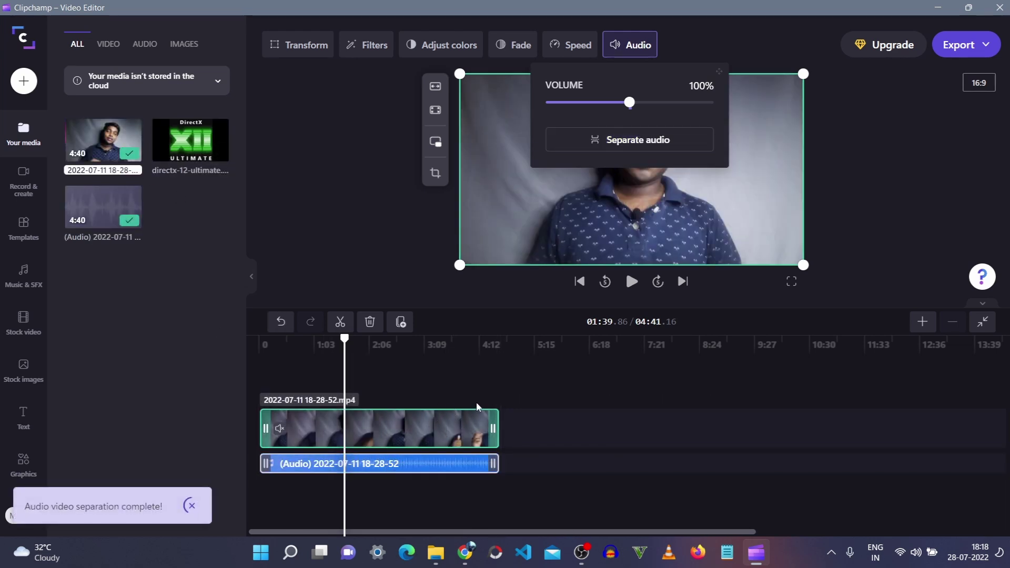
click(476, 463)
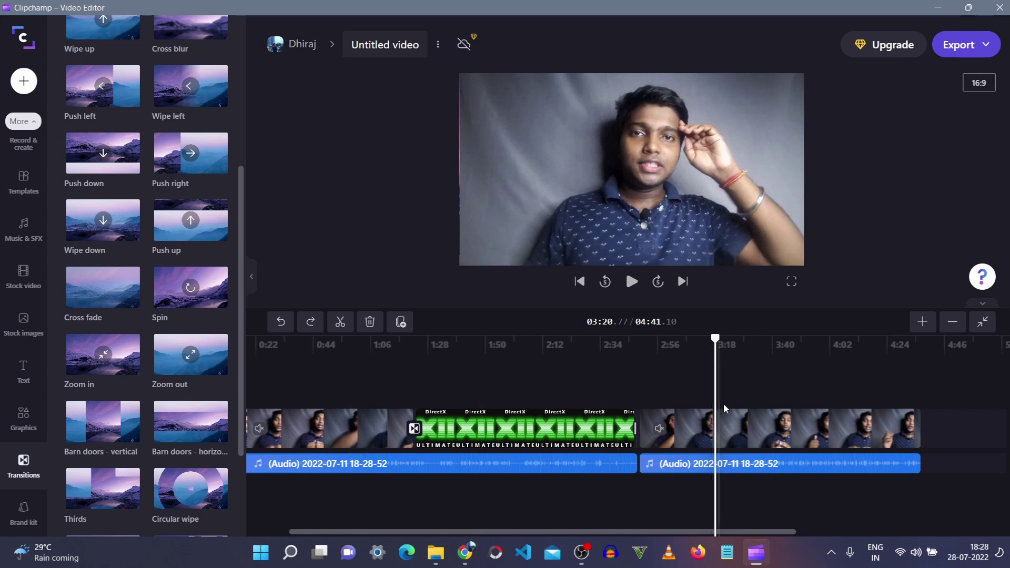
Step: Split the last video clip and its separated audio together at 03:20.77, and undo the split
click(752, 419)
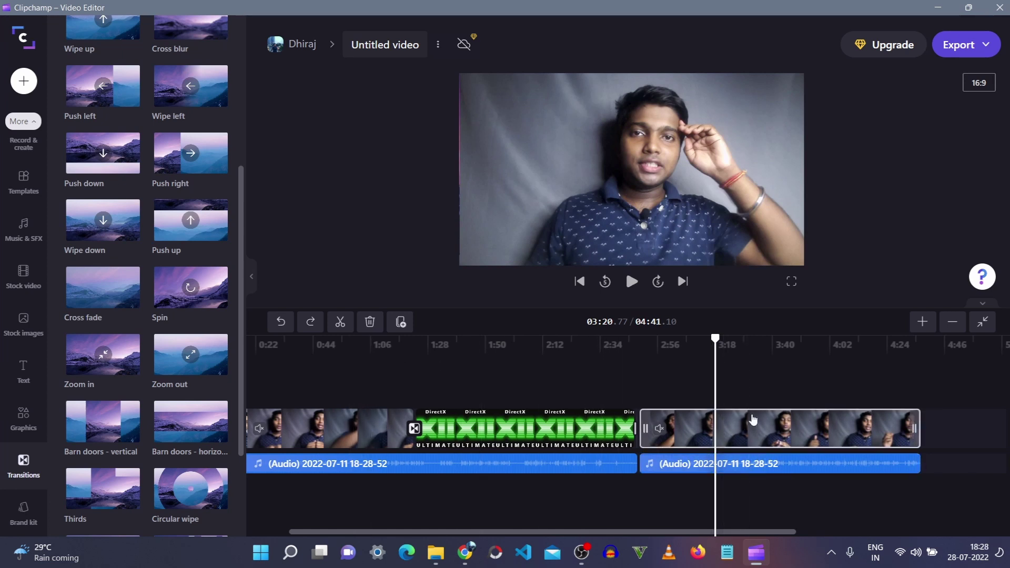
click(733, 494)
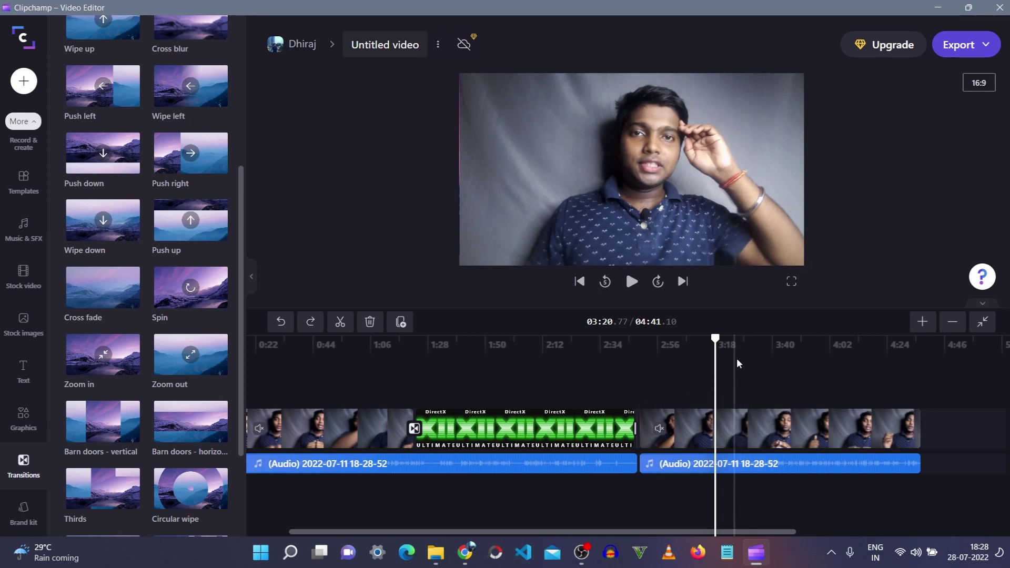
click(790, 462)
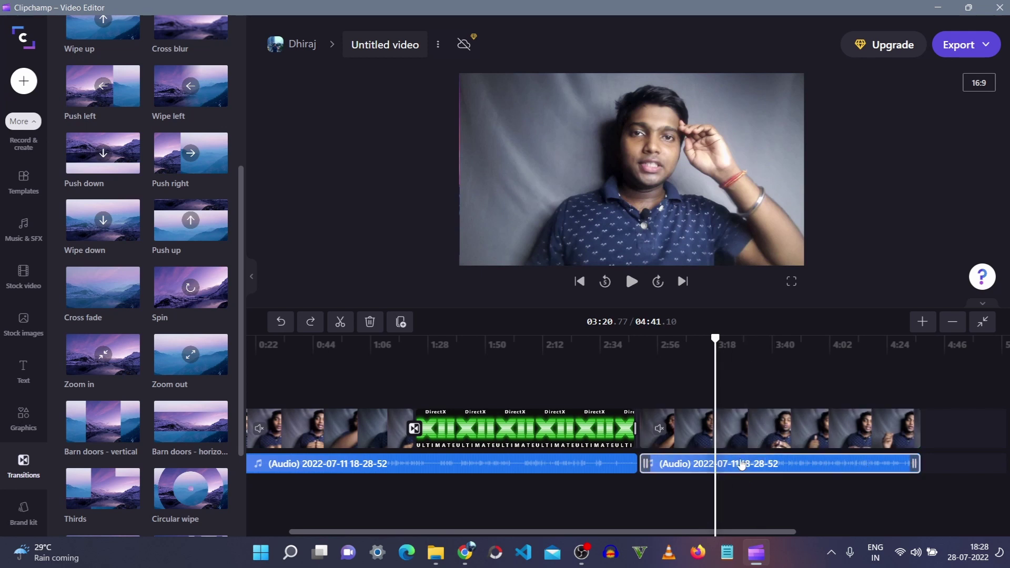
key(Escape)
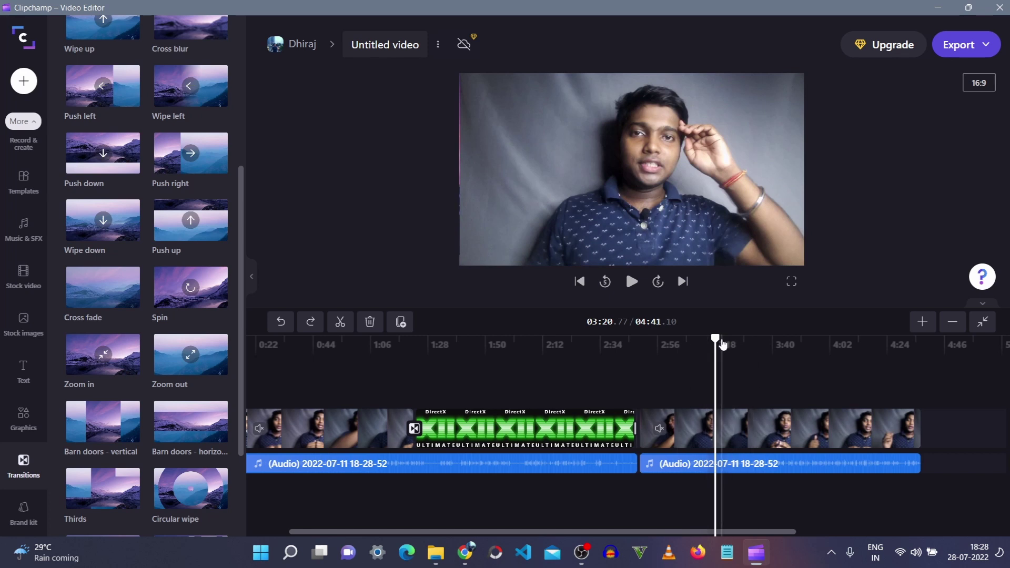
click(333, 327)
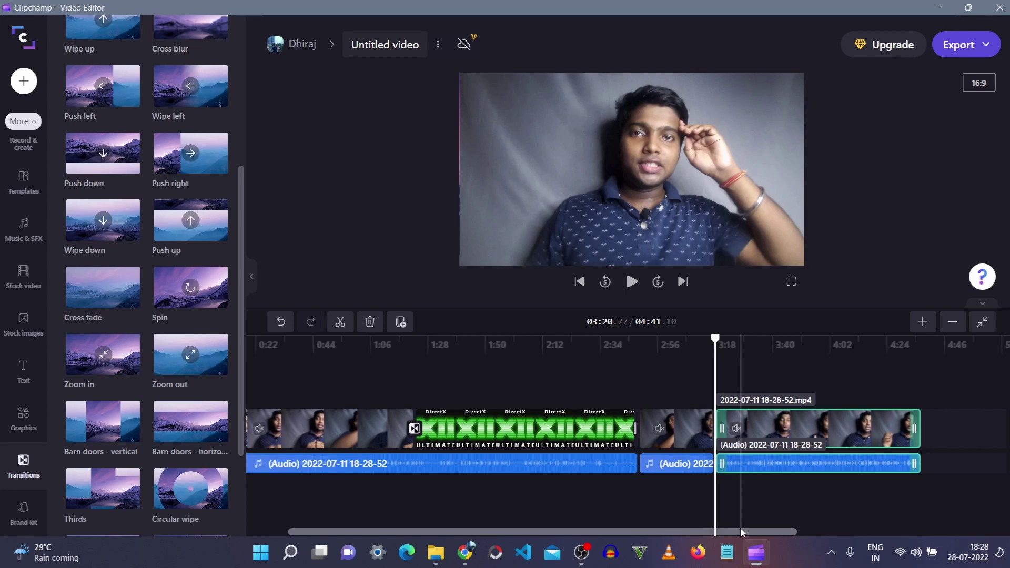
key(ctrl+z)
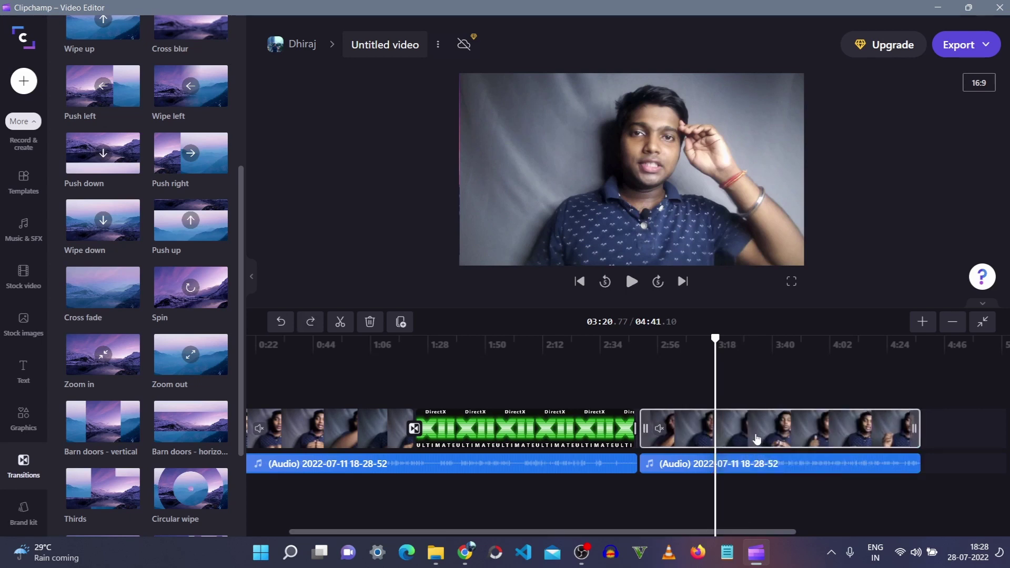
click(761, 445)
click(773, 464)
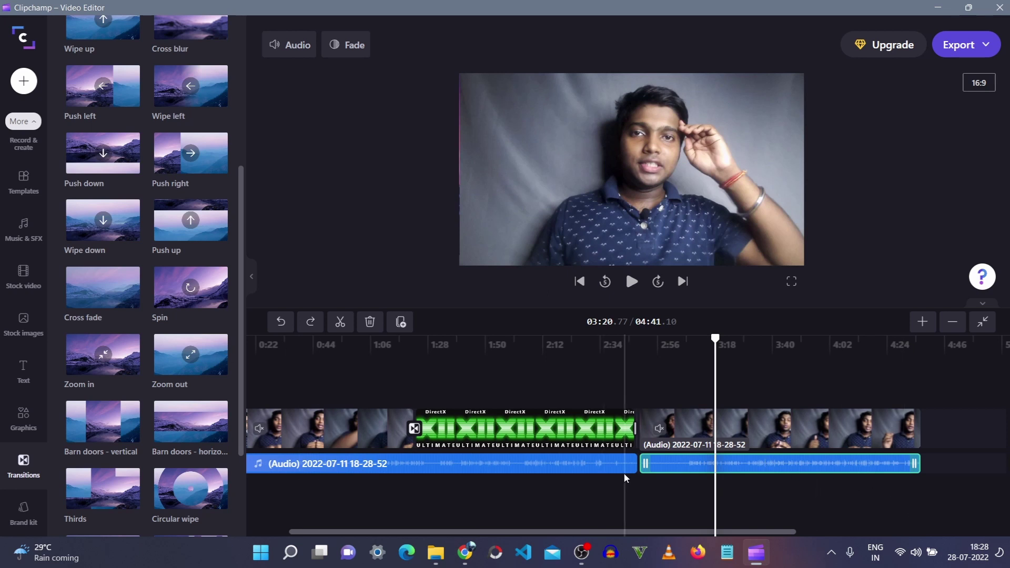
Step: Split the video clip at about 01:23.88 and again at about 02:39.47, leaving the audio track whole
click(339, 322)
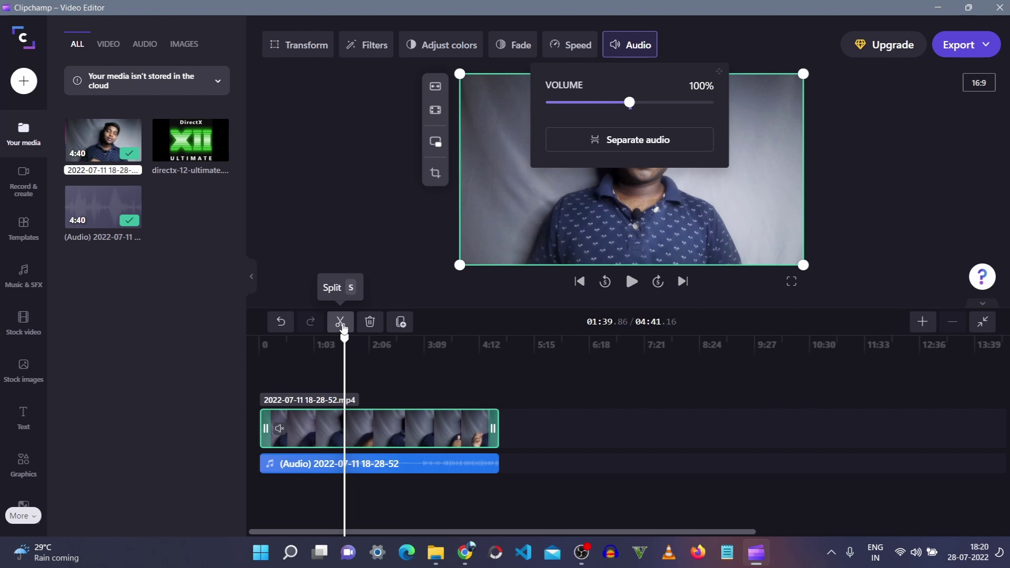
click(342, 324)
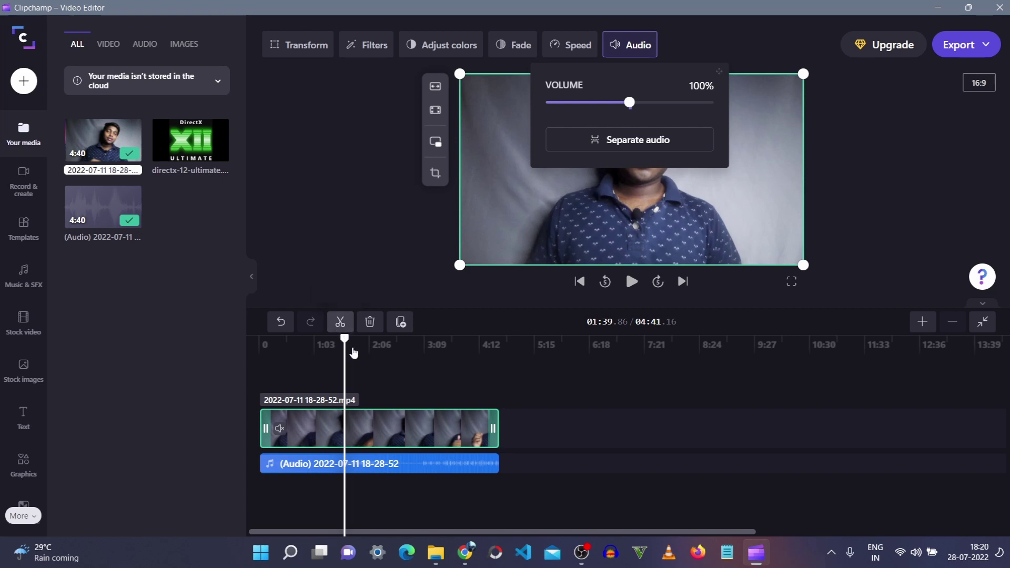
drag(343, 338, 337, 349)
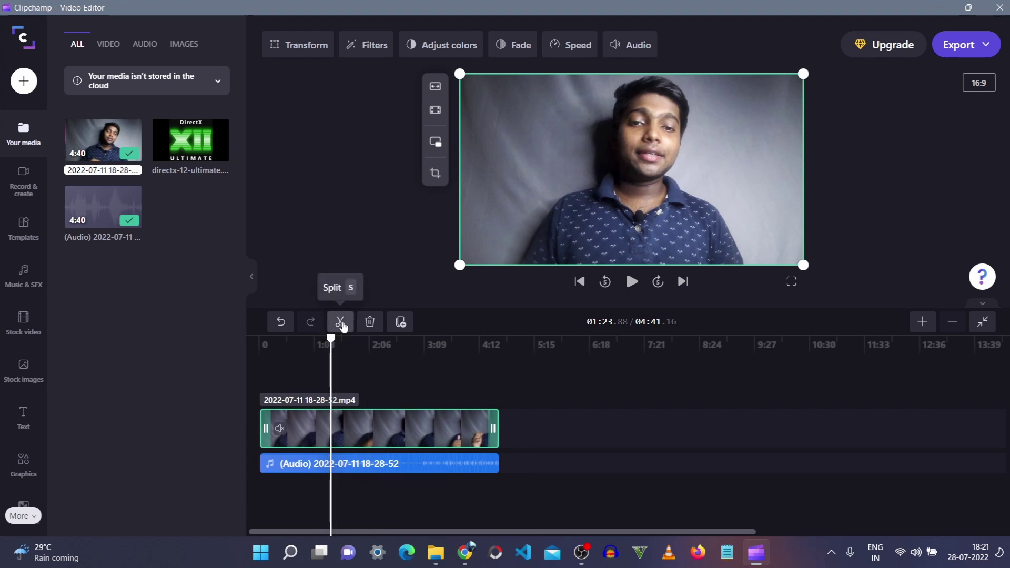
click(340, 322)
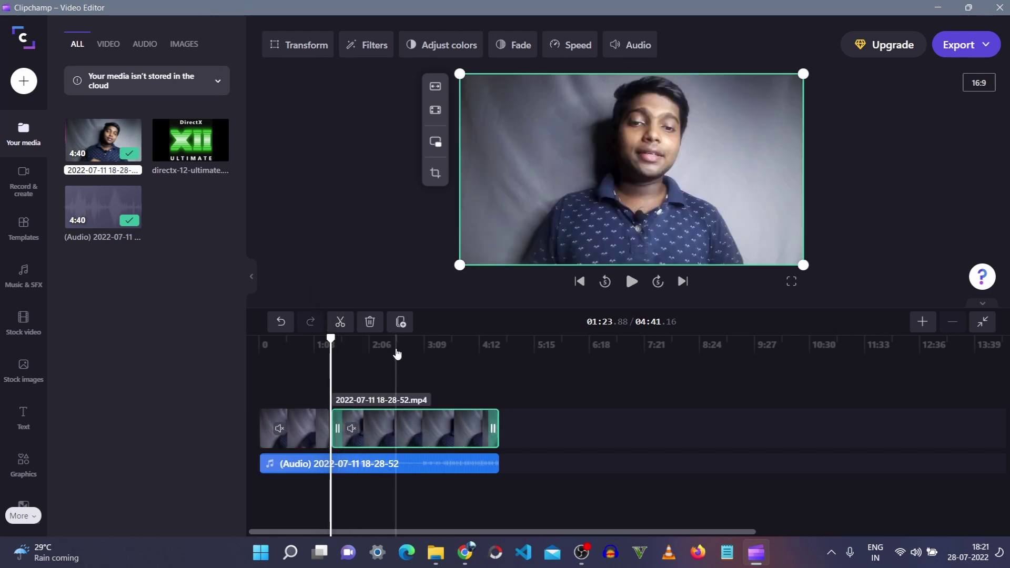
click(395, 348)
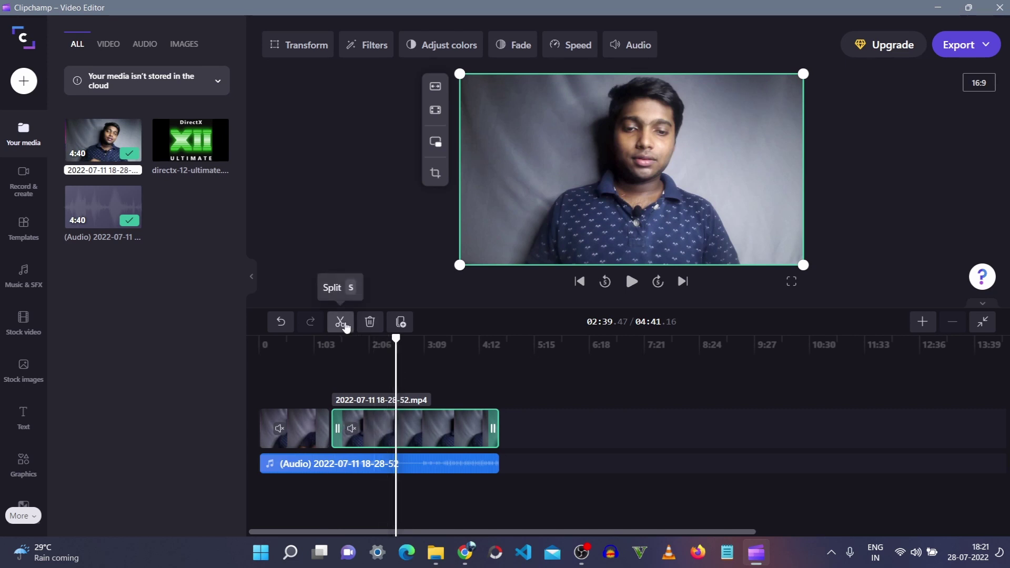
click(341, 322)
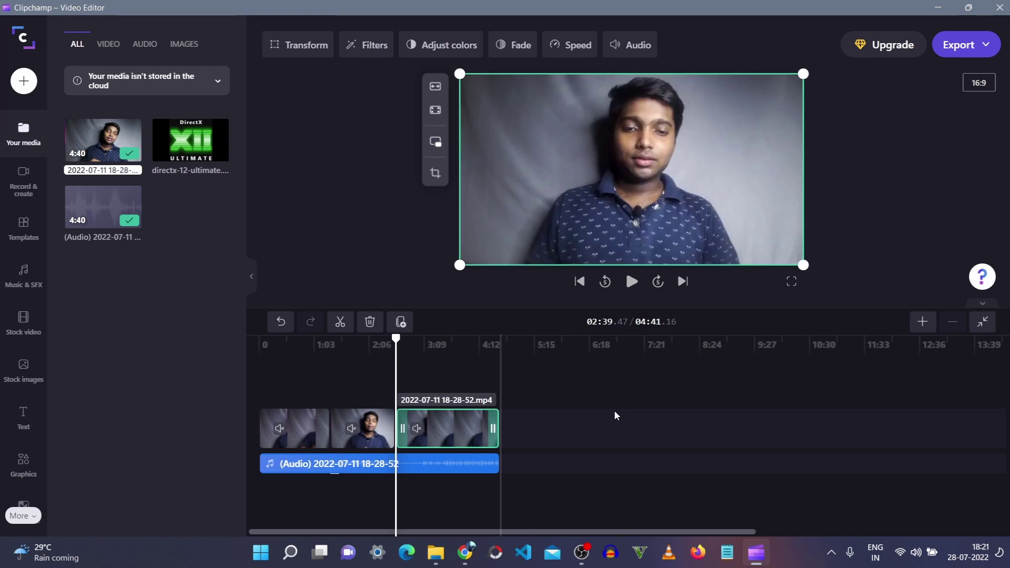
Step: Delete the middle video segment and place the image directx-12-ultimate.jpg at the start of the resulting gap
click(356, 429)
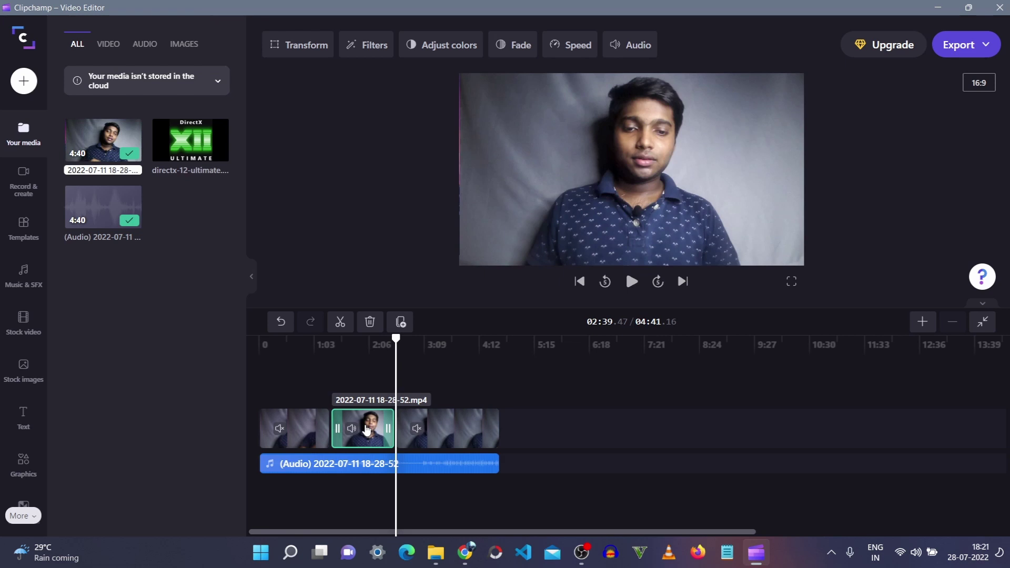
key(Delete)
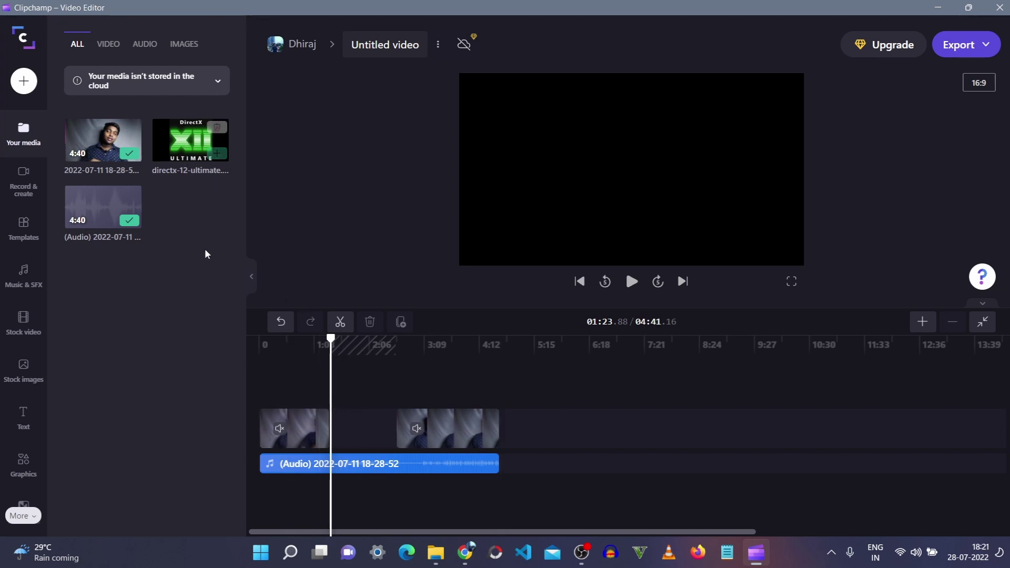
mouse_move(189, 144)
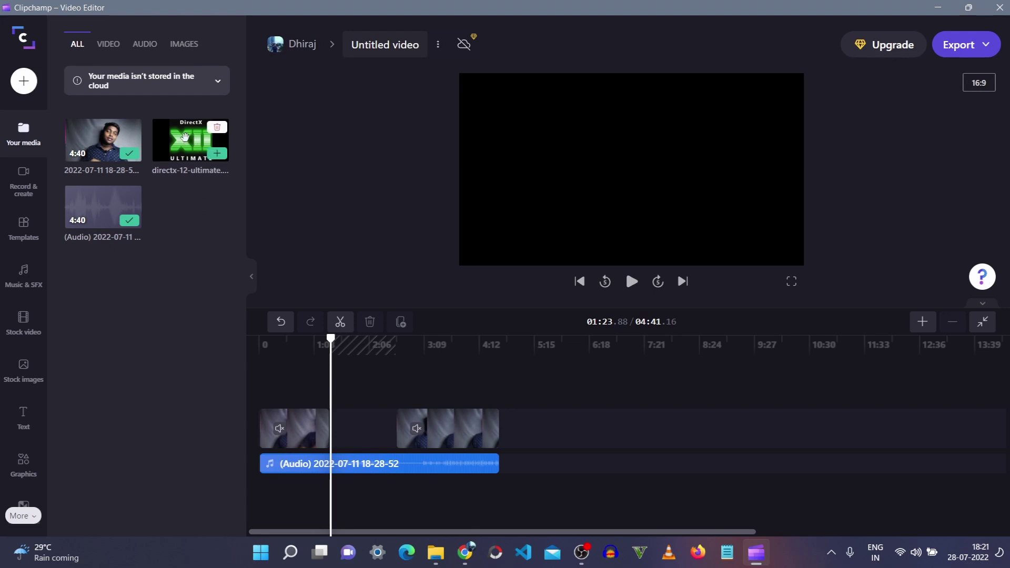
drag(190, 146, 334, 429)
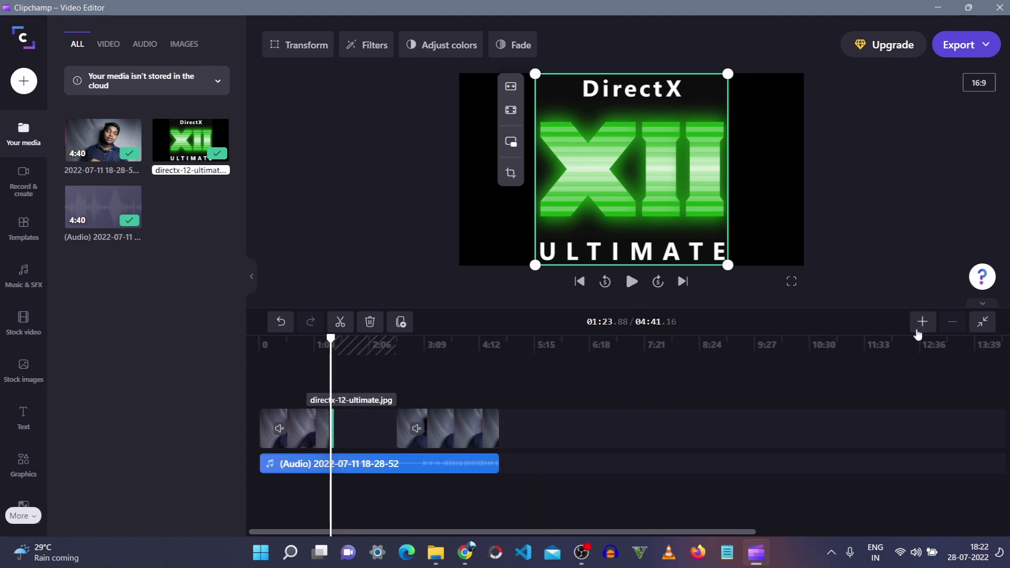
Step: Extend the directx-12-ultimate.jpg clip across the whole gap, so that it ends at about 02:49 against the following video segment
click(919, 332)
click(921, 322)
click(922, 322)
click(921, 322)
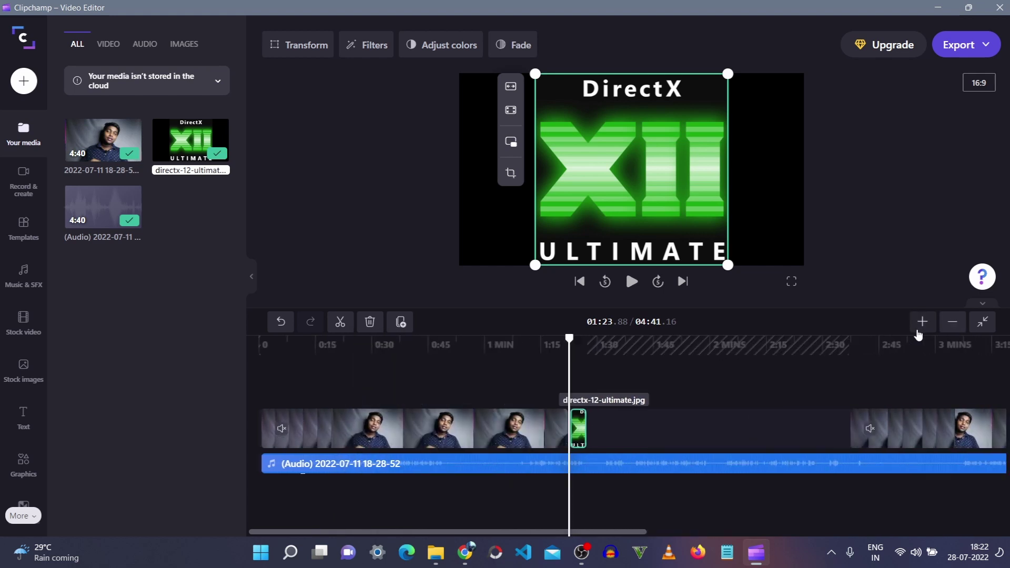
click(921, 322)
click(921, 321)
drag(663, 429, 962, 427)
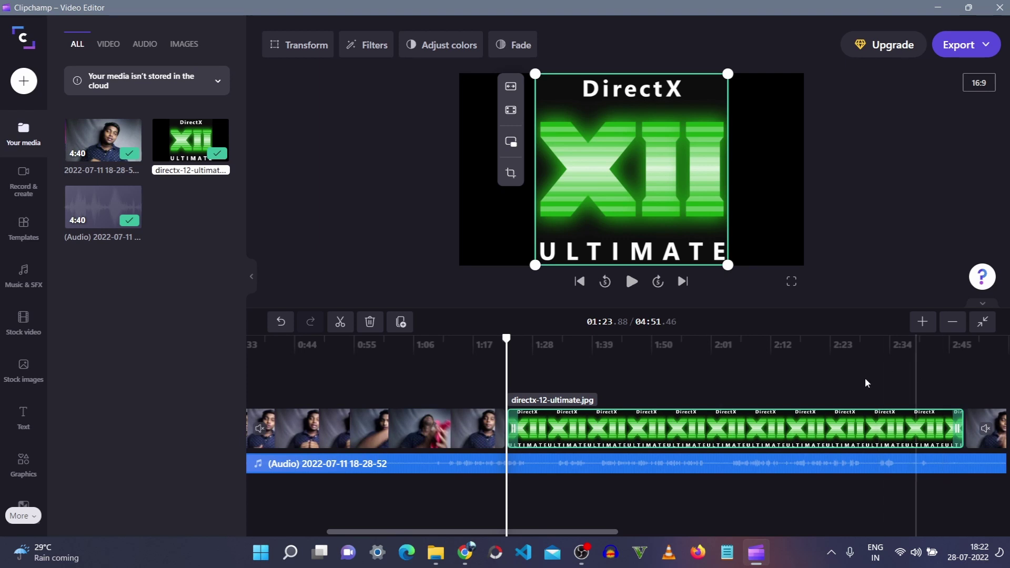
Step: Check the frames just before the image clip, at its start and at its end
click(469, 343)
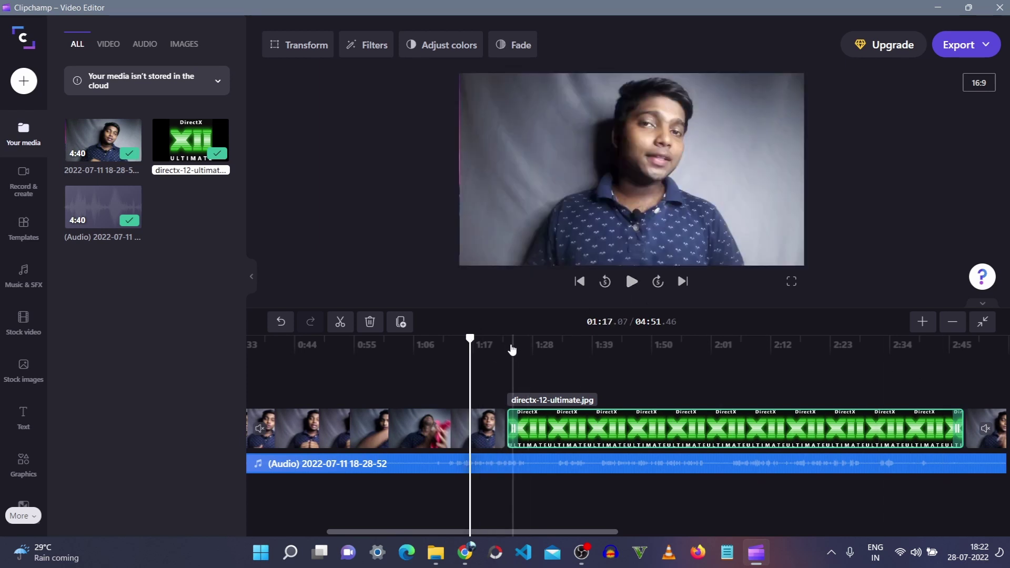
click(509, 344)
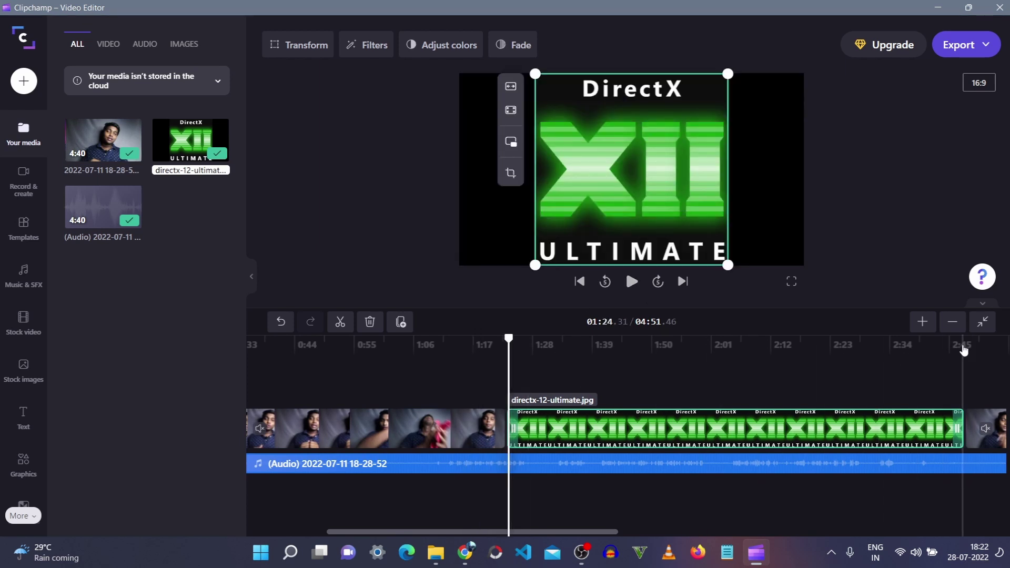
click(962, 345)
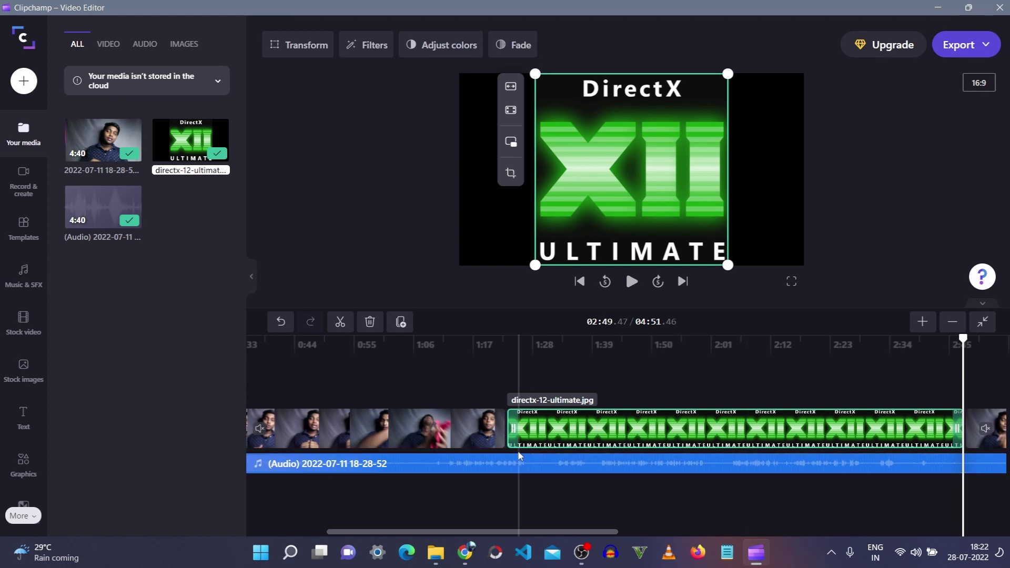
Step: Set the separated audio track's volume to 0% and play the timeline from about 01:17 to check it
click(472, 464)
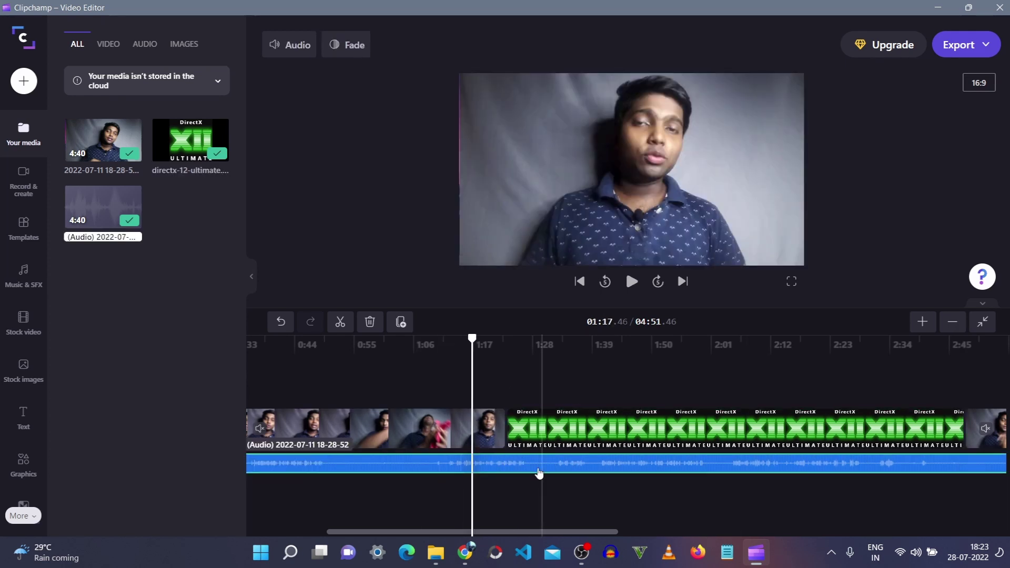
click(281, 54)
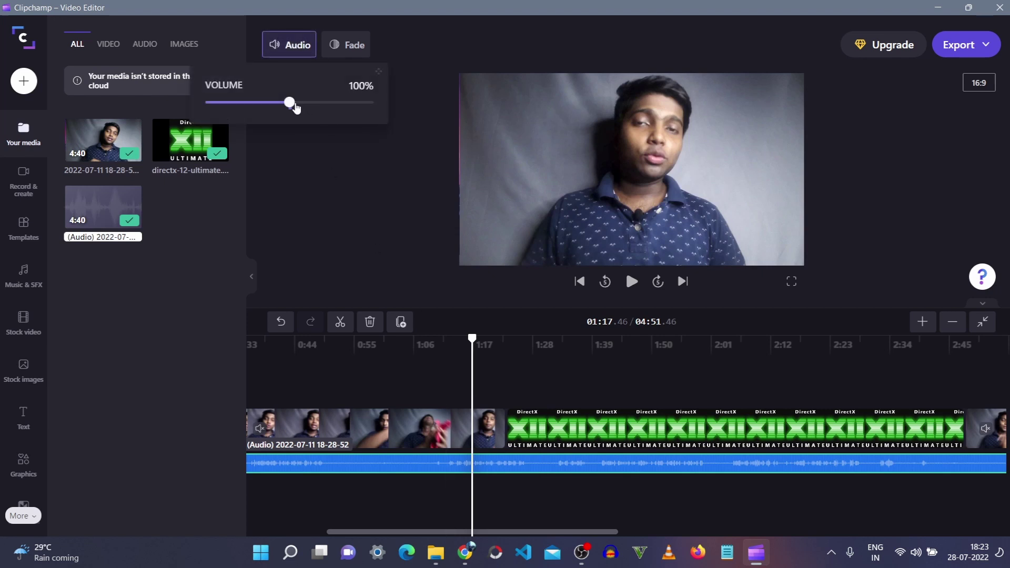
drag(286, 101, 100, 113)
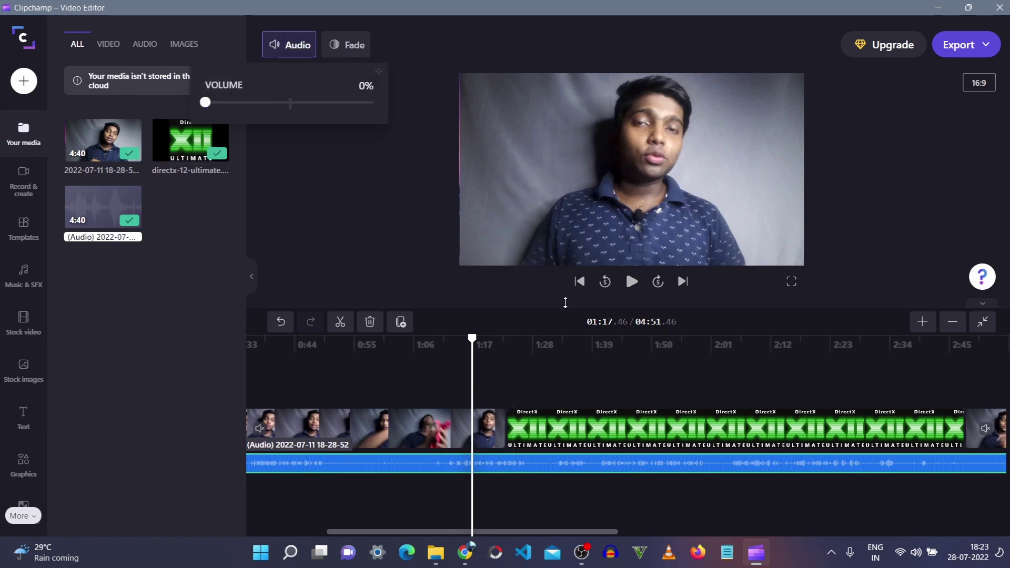
click(629, 286)
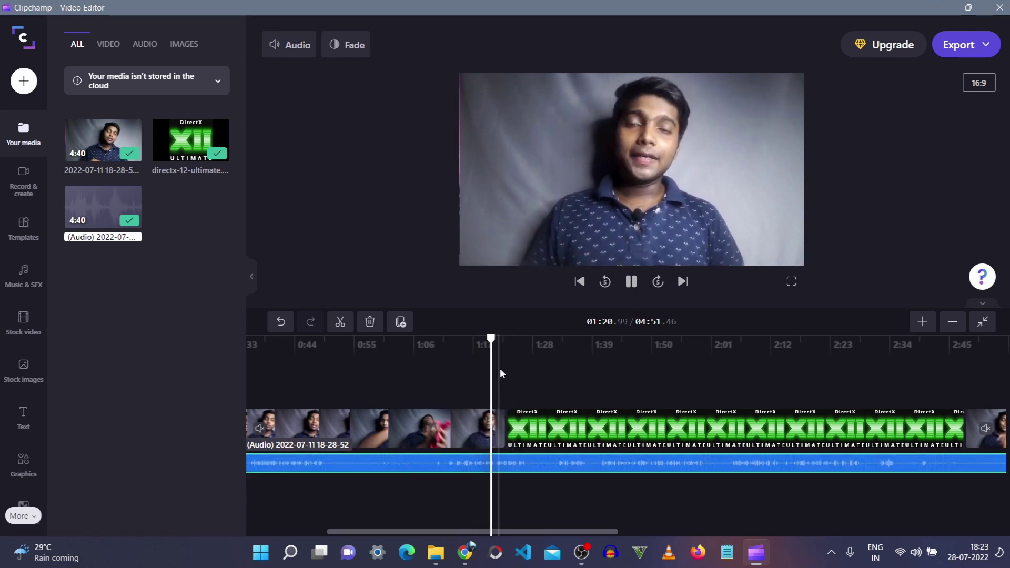
click(526, 427)
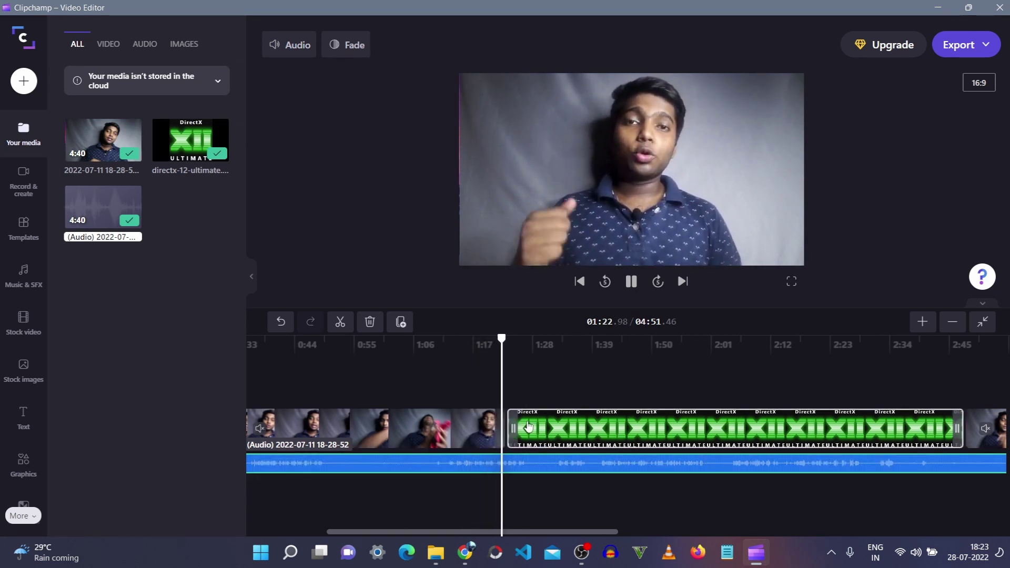
click(522, 392)
Step: Add the Close transition at the cut between the first video segment and the directx-12-ultimate.jpg clip
mouse_move(497, 345)
mouse_down()
mouse_move(516, 344)
mouse_move(505, 345)
mouse_up()
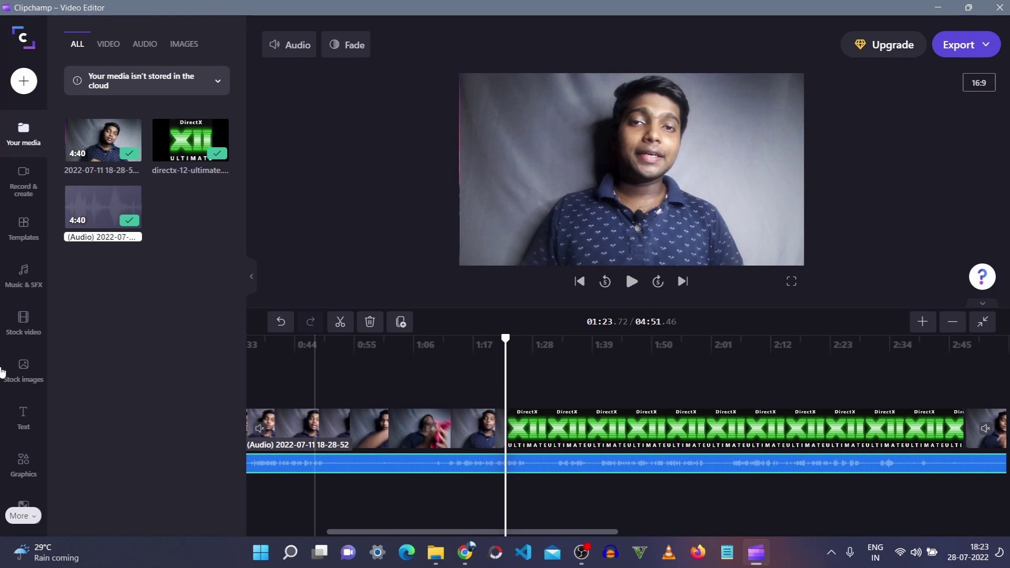
scroll(34, 390, down, 1)
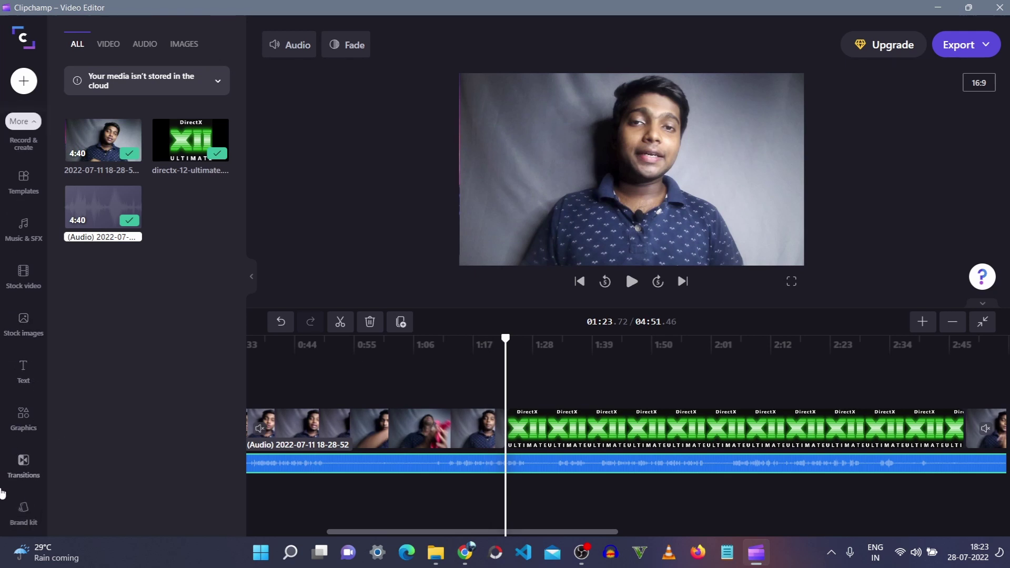
click(23, 465)
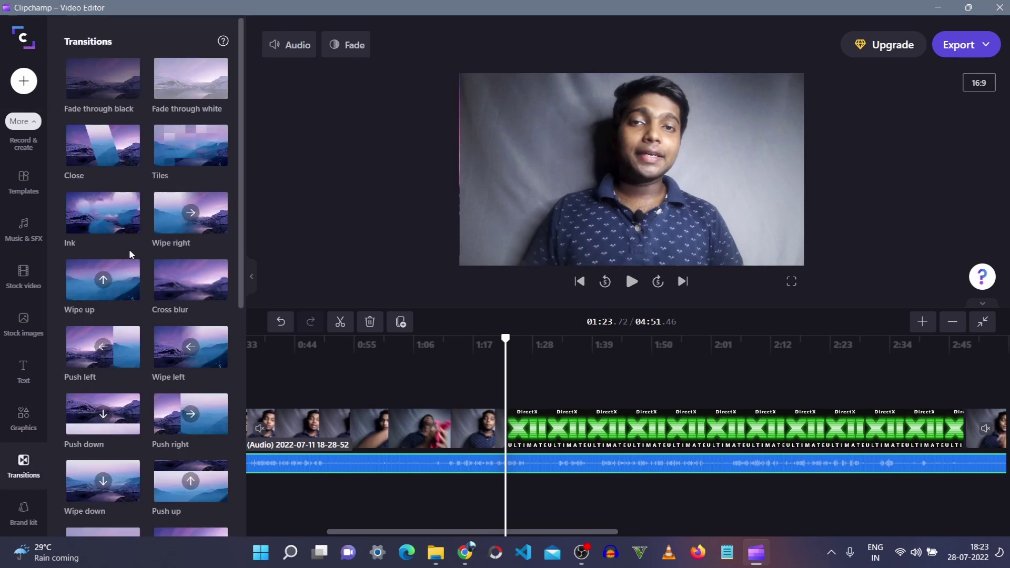
scroll(120, 247, down, 8)
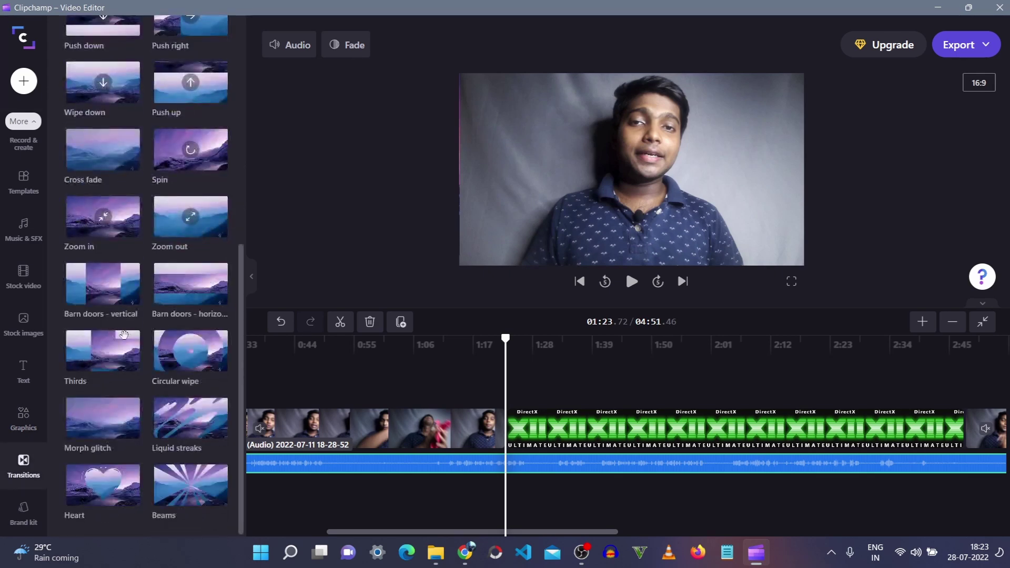
scroll(137, 338, up, 8)
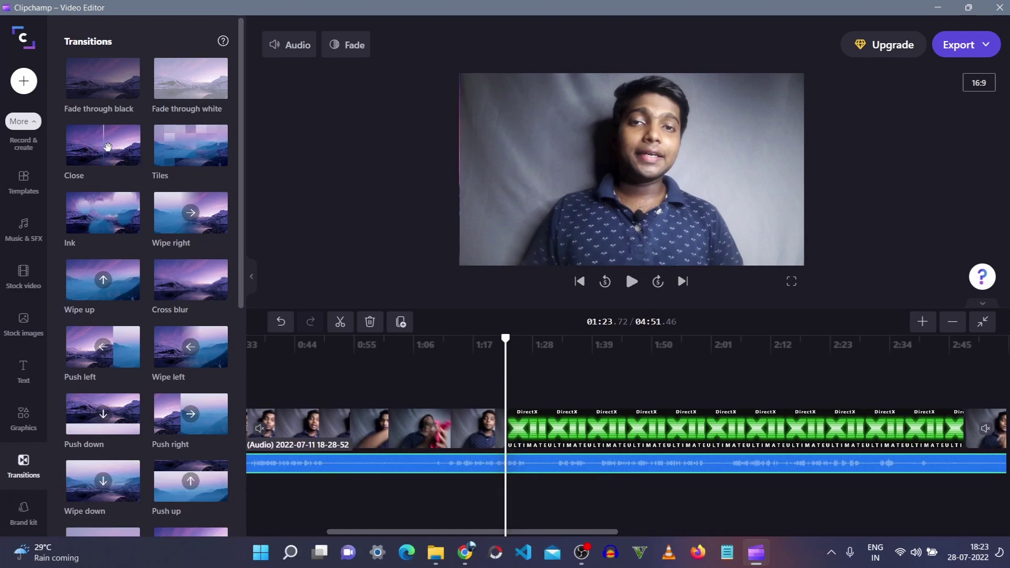
drag(107, 147, 506, 432)
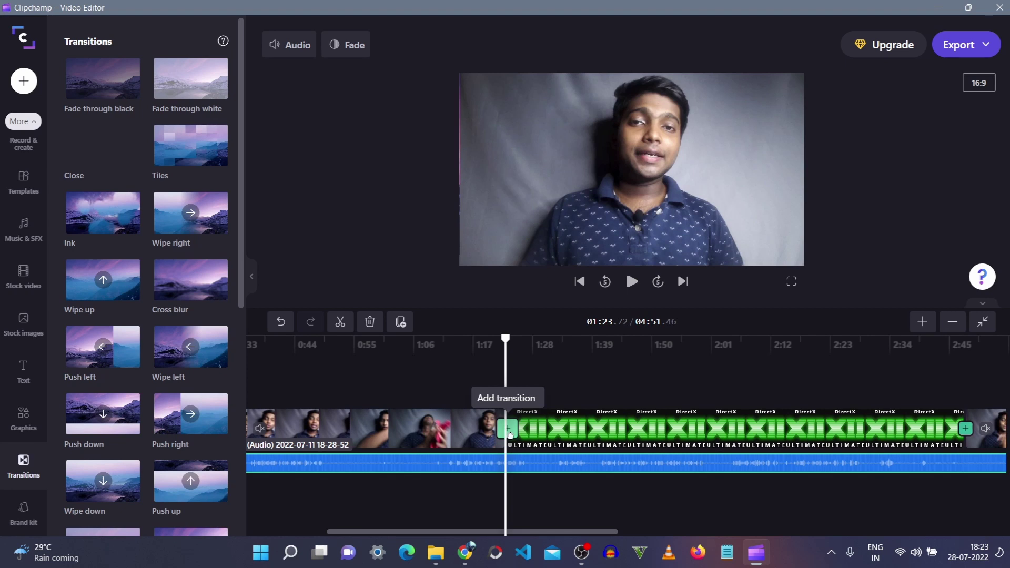
drag(510, 434, 508, 432)
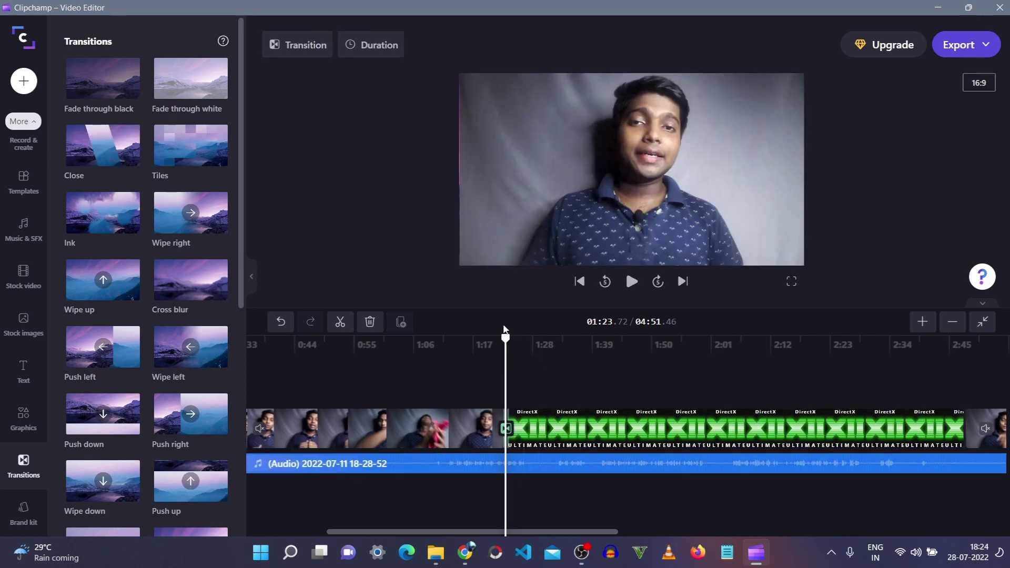
Step: Play the Close transition from about 01:21 into the image clip and look through the other available transitions
click(492, 339)
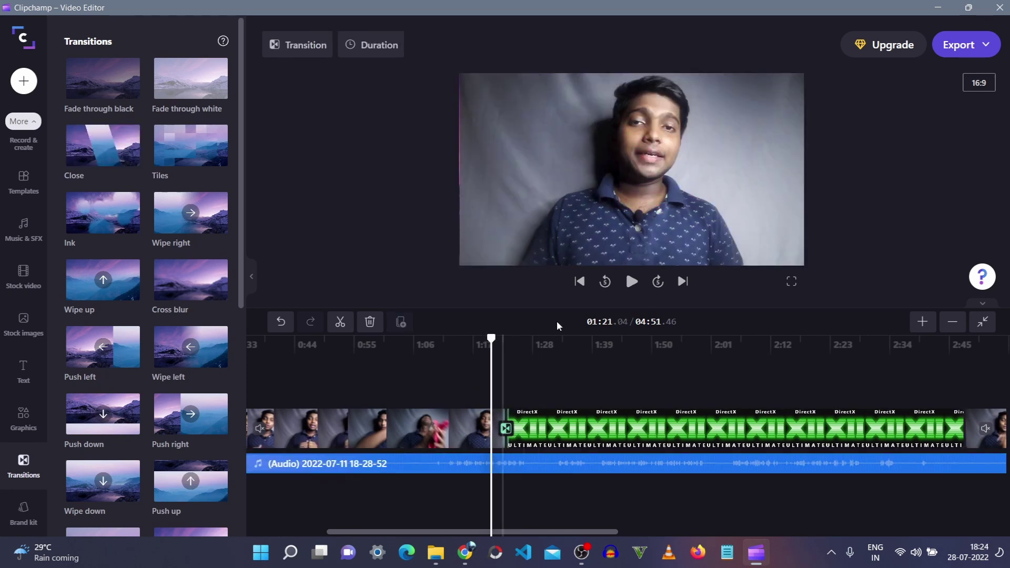
click(631, 283)
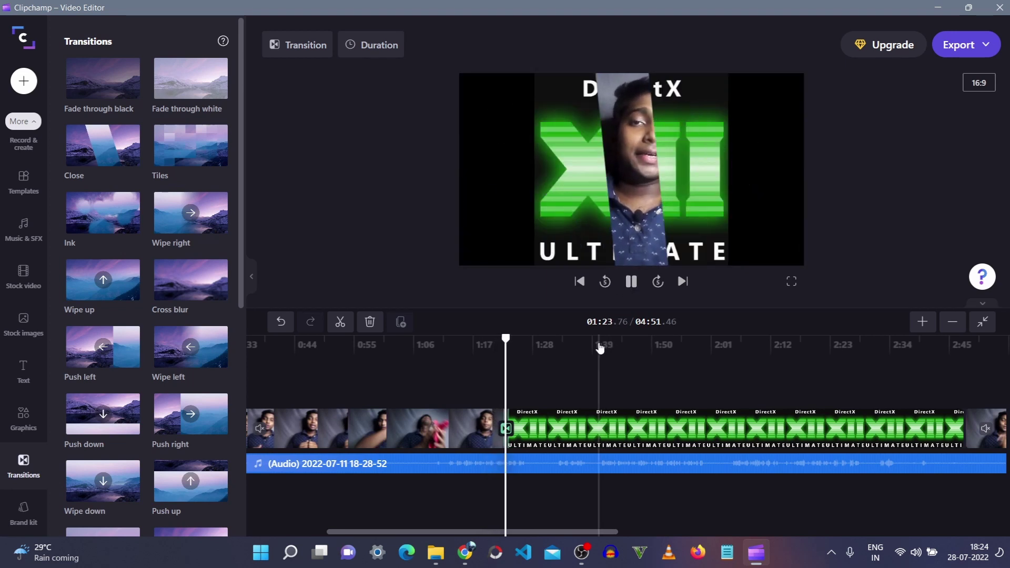
click(632, 284)
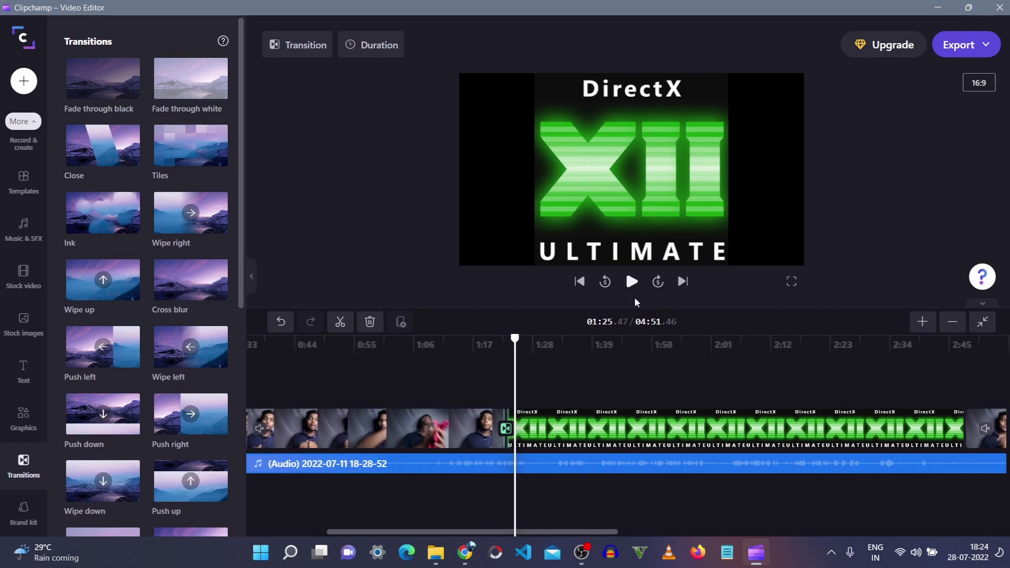
click(484, 365)
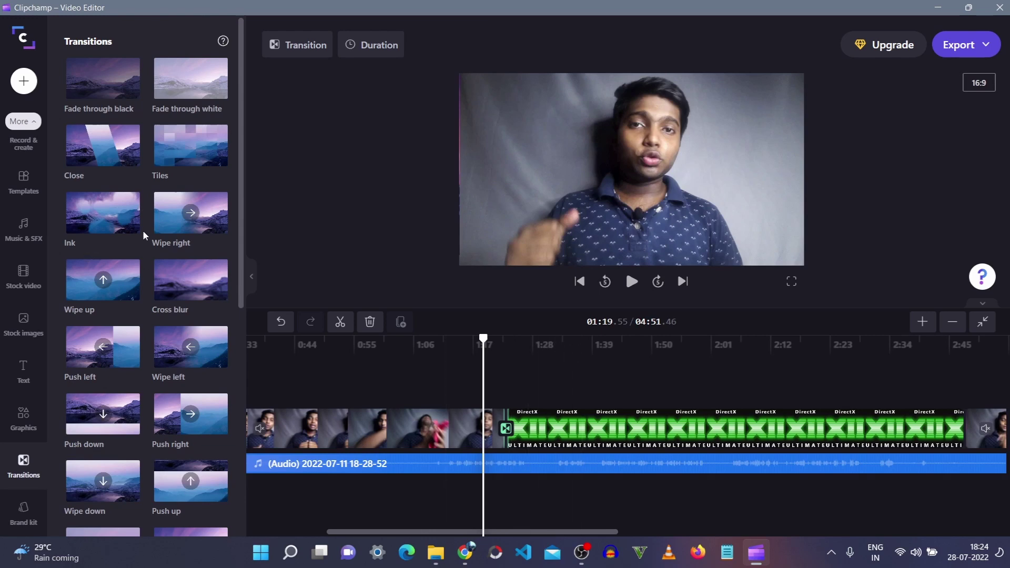
scroll(143, 232, down, 5)
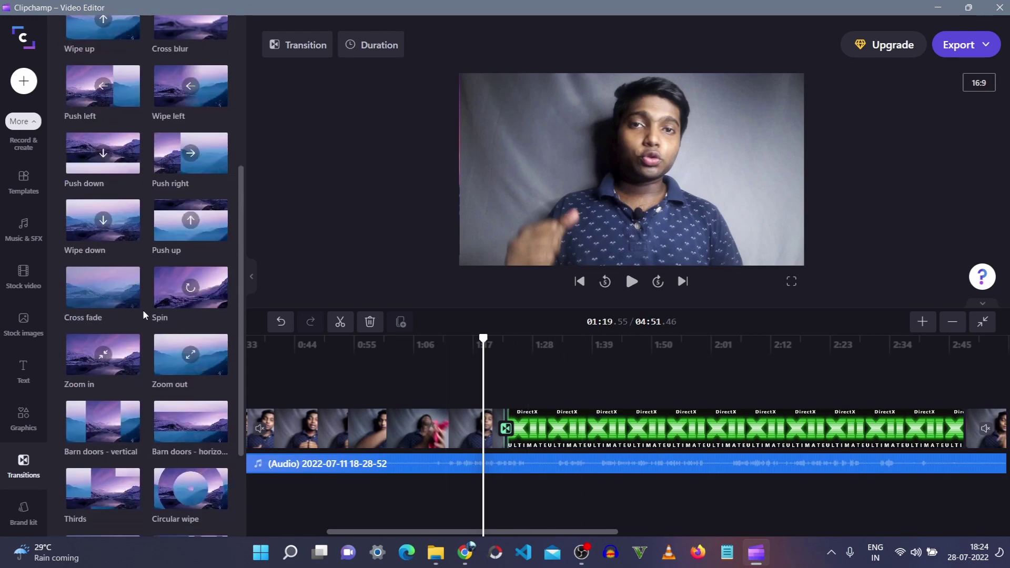
scroll(143, 314, up, 5)
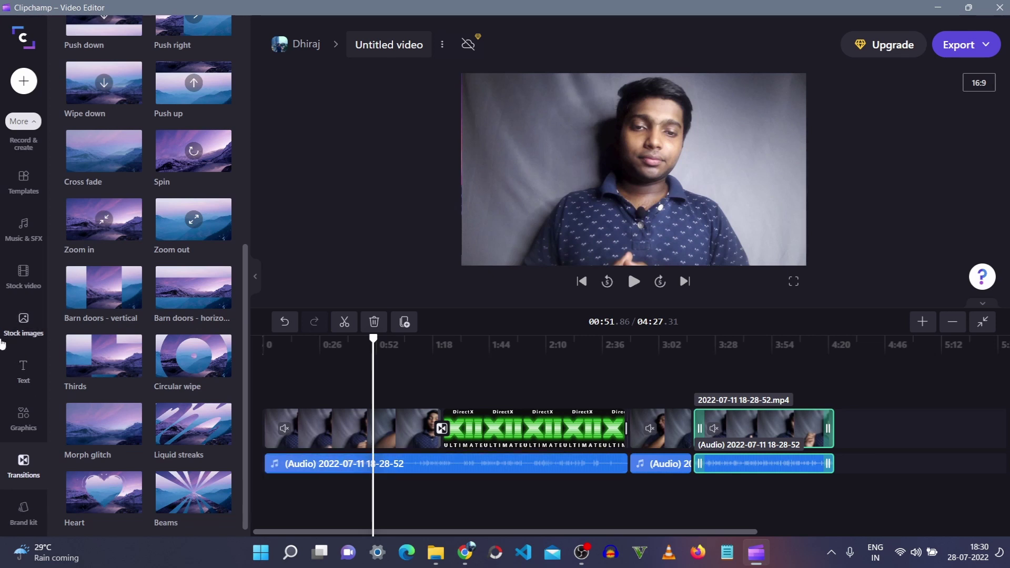
Step: Place the Groovy title on a new track above the first video segment, starting at about 00:51
click(20, 373)
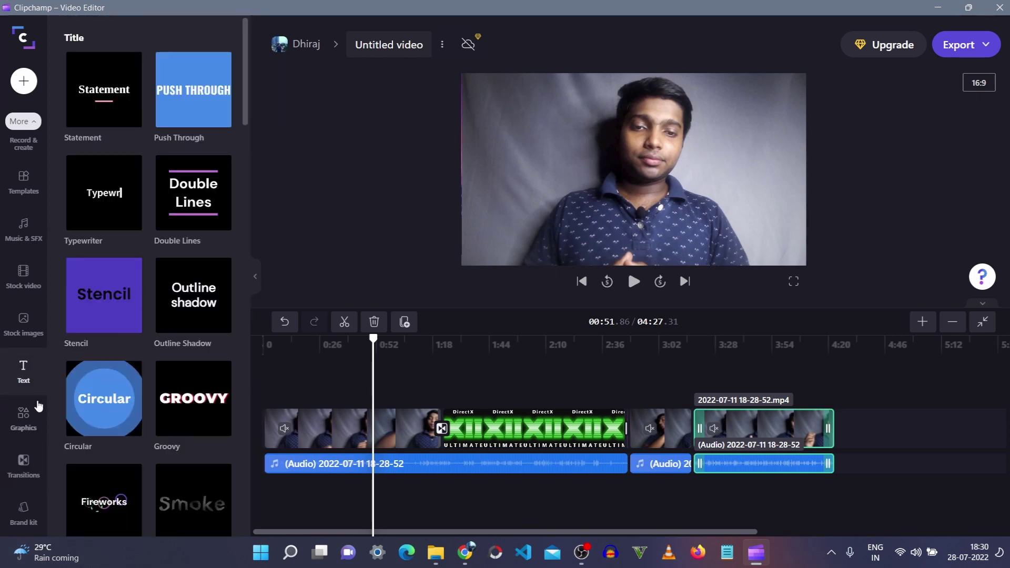
scroll(131, 313, down, 6)
scroll(131, 313, up, 3)
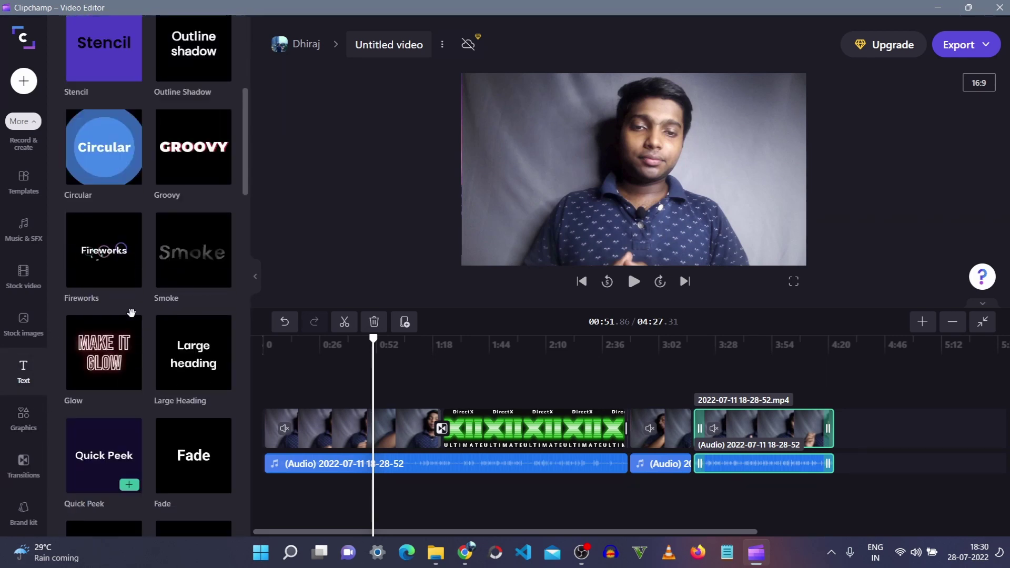
scroll(131, 313, up, 5)
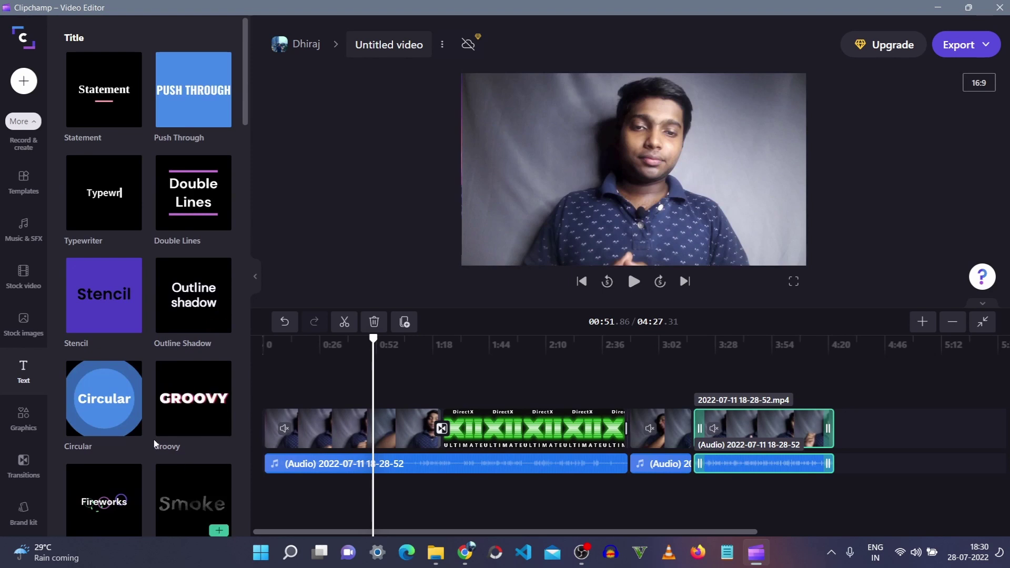
mouse_move(182, 424)
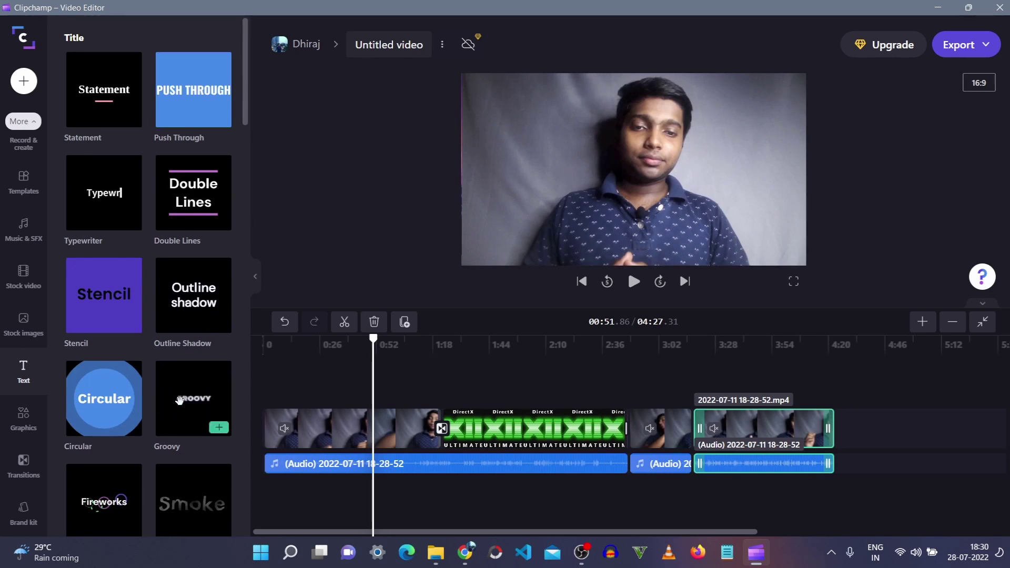
mouse_move(179, 401)
mouse_down()
mouse_move(399, 381)
mouse_move(391, 371)
mouse_move(473, 375)
mouse_up()
mouse_move(405, 382)
mouse_down()
mouse_move(388, 383)
mouse_move(431, 387)
mouse_move(392, 387)
mouse_up()
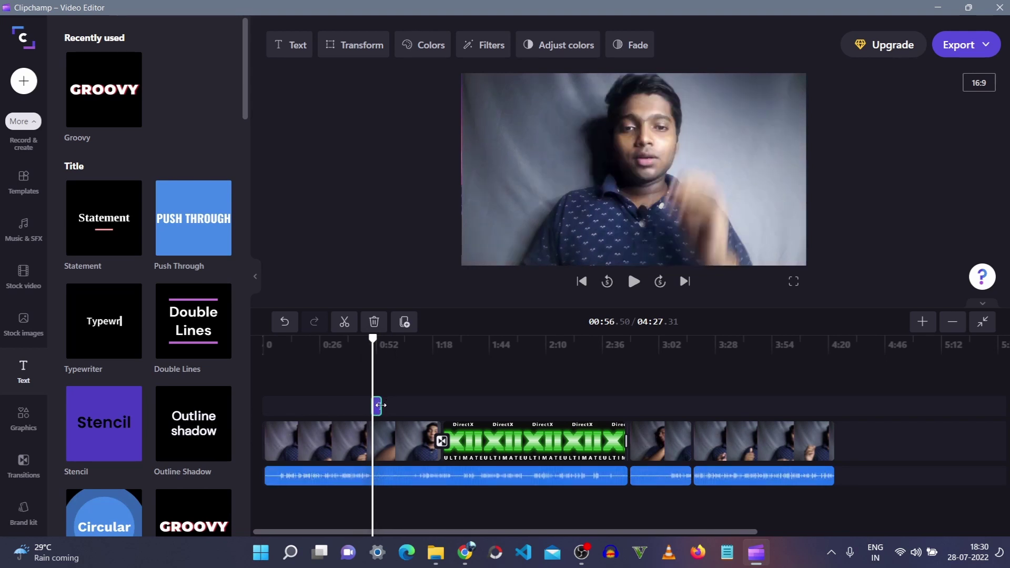
mouse_move(380, 404)
mouse_down()
mouse_move(472, 412)
mouse_move(380, 409)
mouse_up()
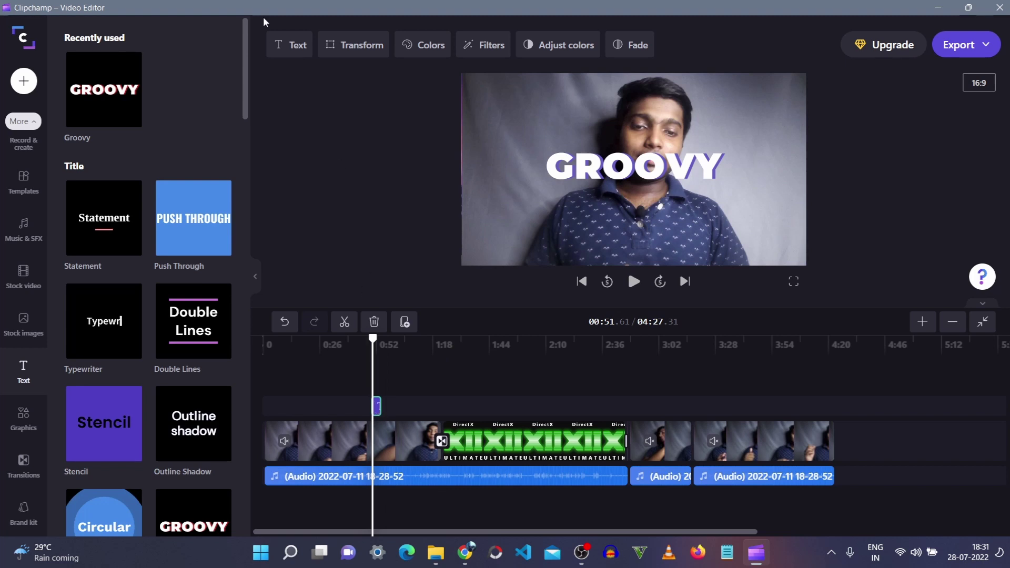
Step: Replace the Groovy title's text with "Subscribe"
click(279, 45)
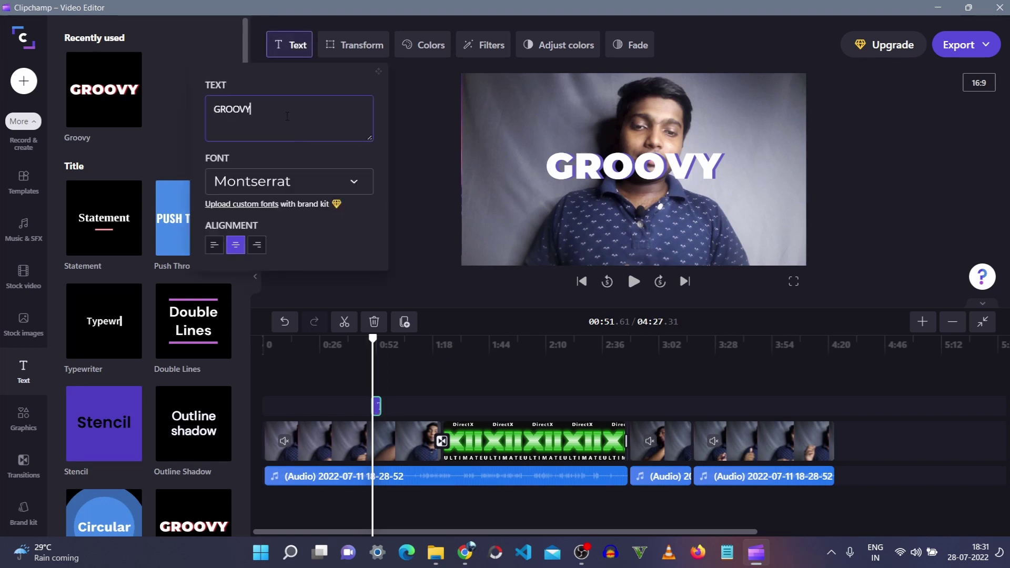
drag(287, 116, 144, 122)
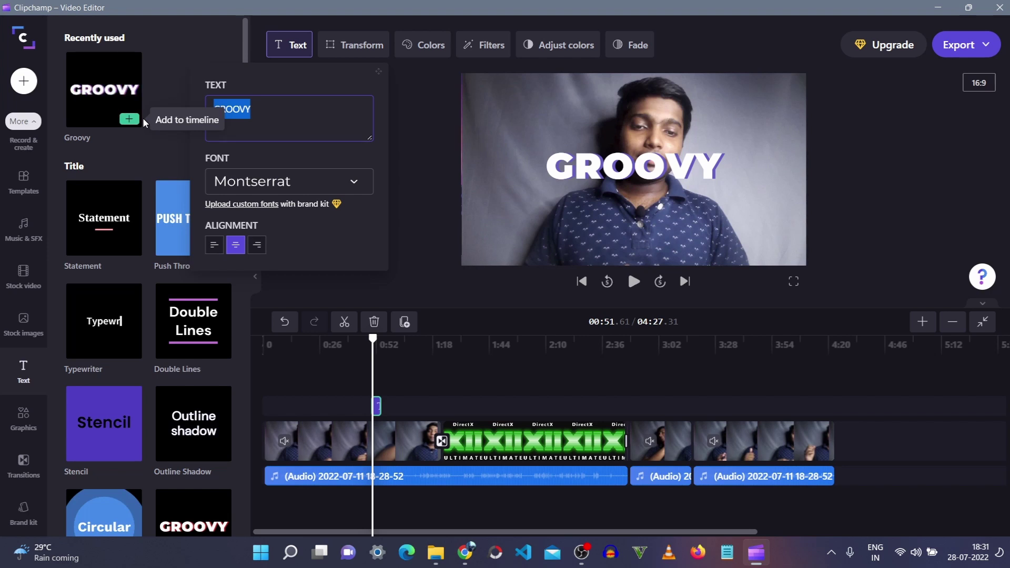
text(Su)
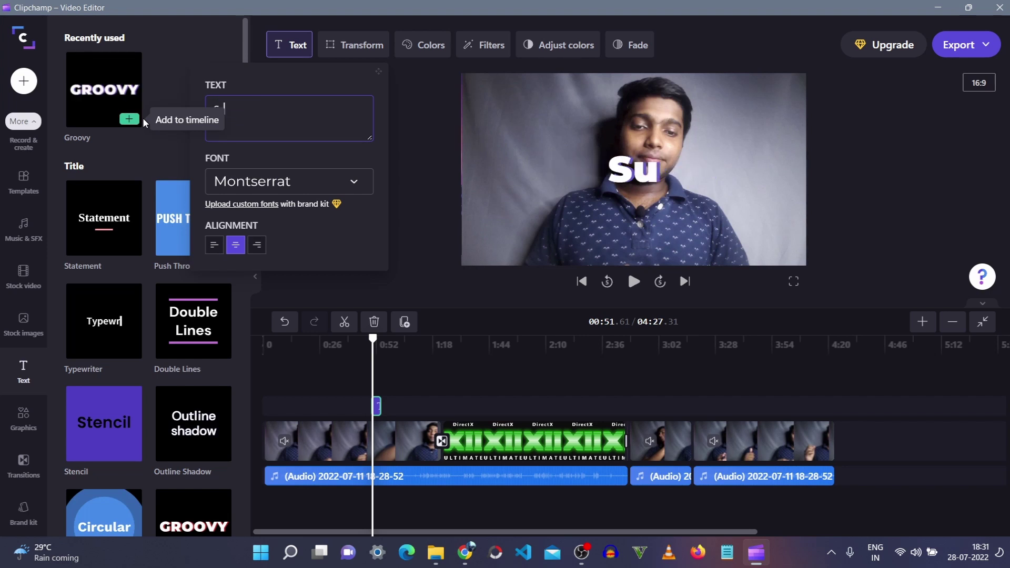
text(bscribe)
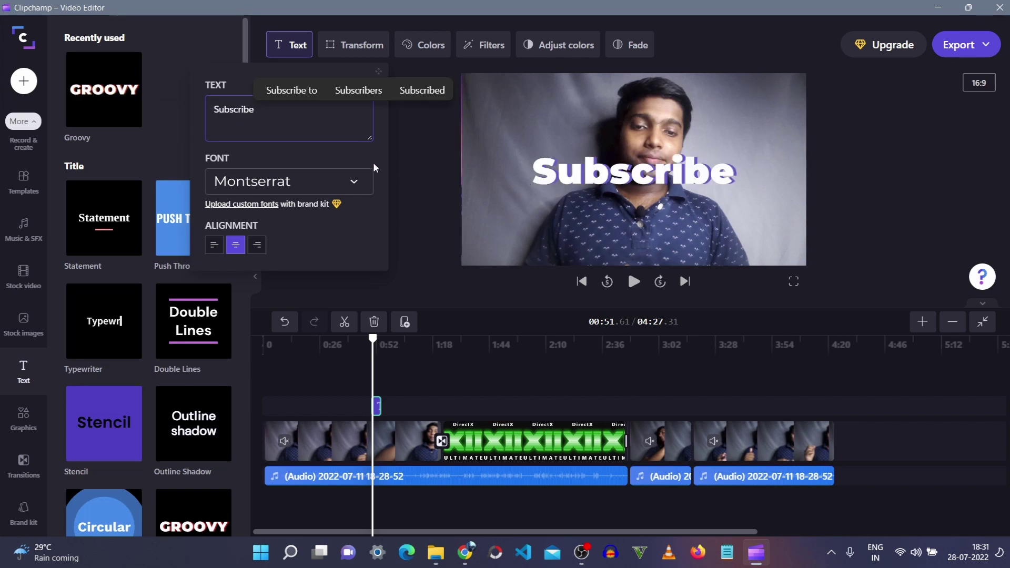
Step: Move the "Subscribe" title to the bottom centre of the video frame
click(617, 179)
drag(618, 178, 625, 239)
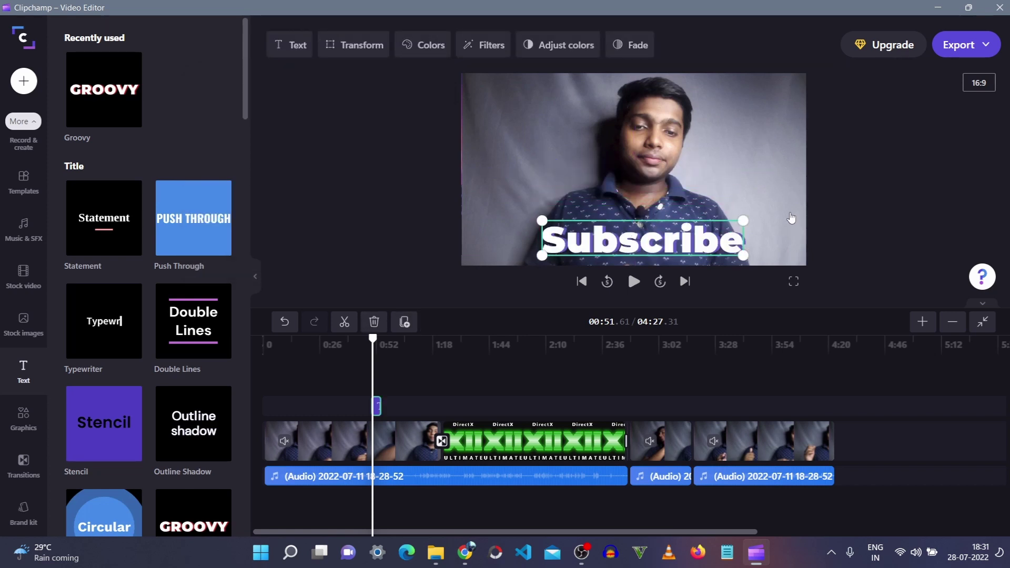
click(373, 346)
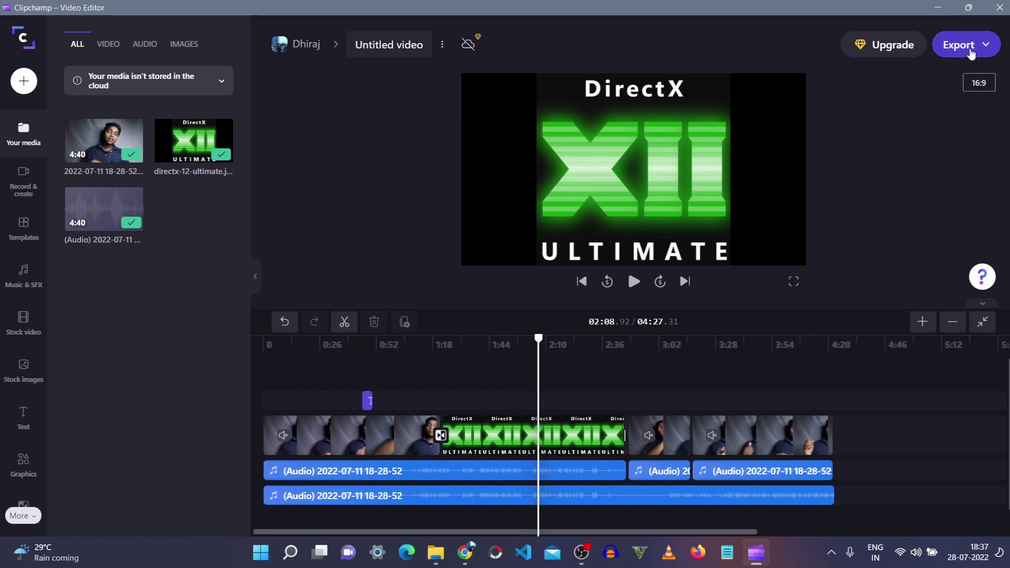
Step: Export the video in 1080p quality
click(970, 52)
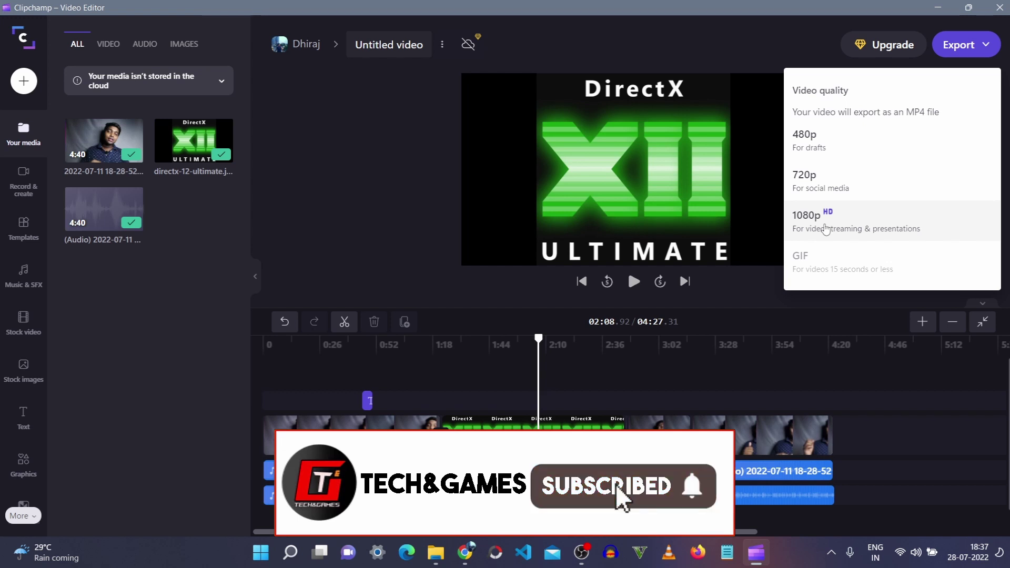
click(825, 223)
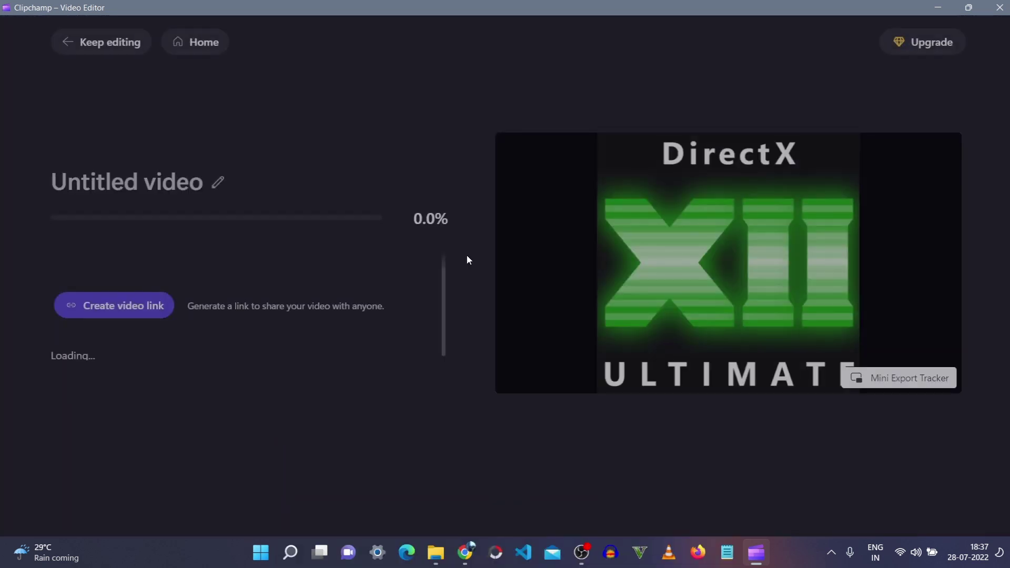